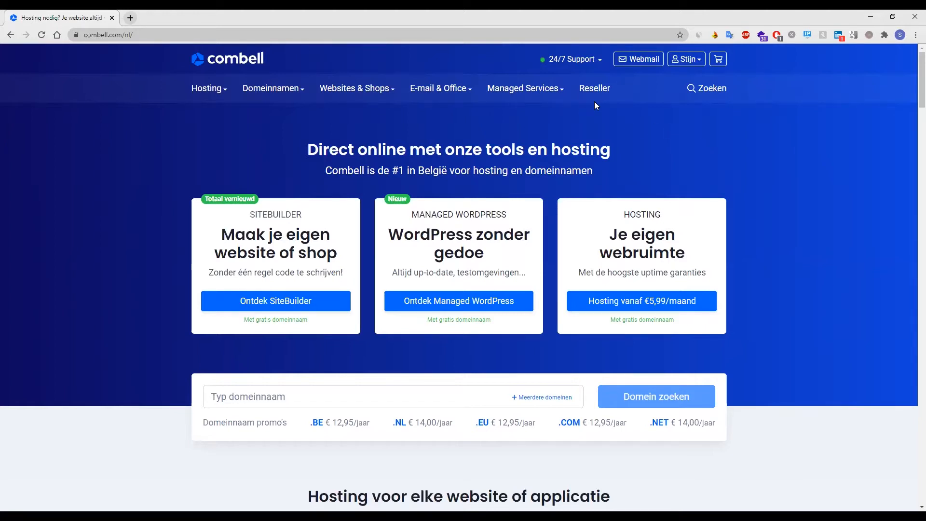
Open the user account dropdown in the top bar of the combell.com homepage.
left_click(685, 59)
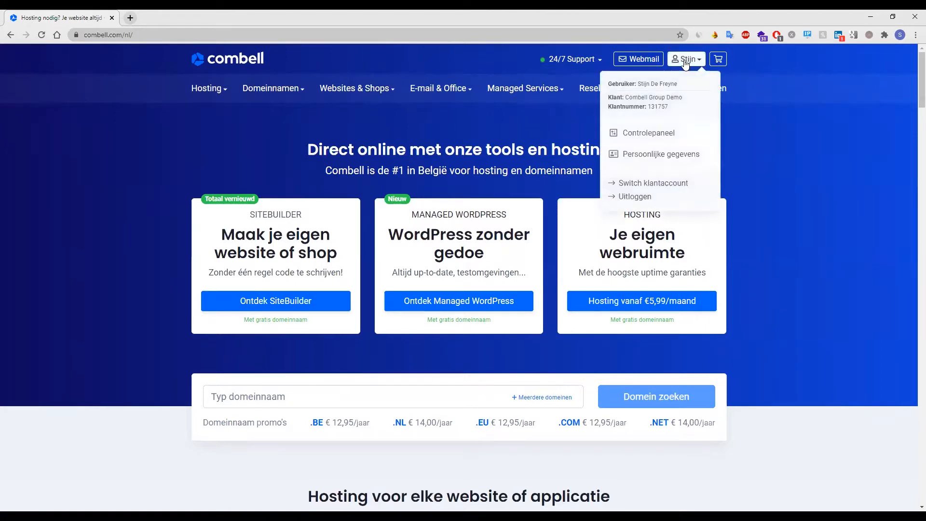
Go to the Controlepaneel from the account dropdown to reach Reseller Accounts.
left_click(654, 136)
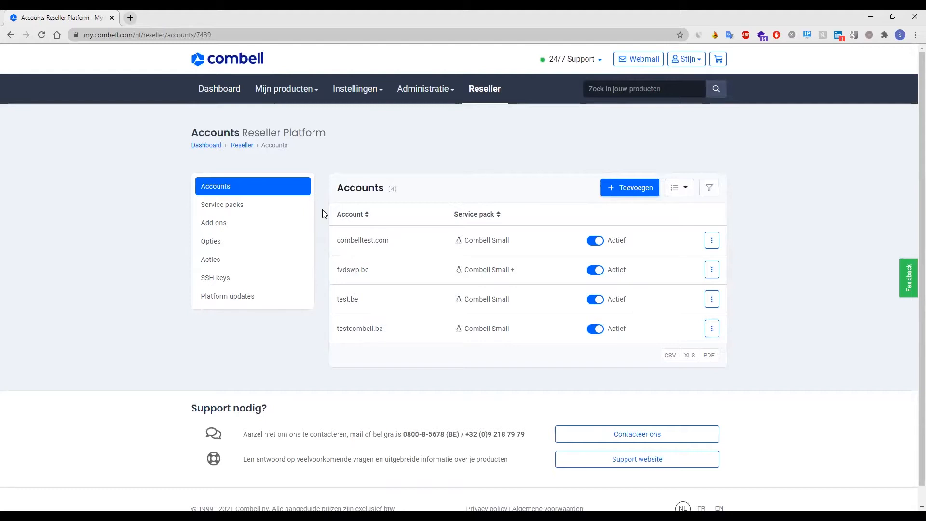
Start a new Linux webhosting service pack configured from Reseller Pro.
left_click(261, 209)
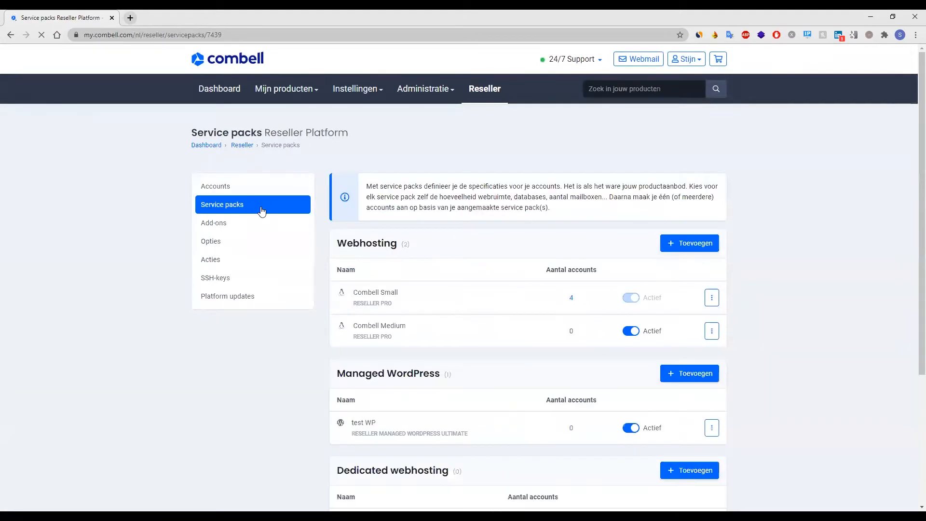
scroll(665, 271, "down", 2)
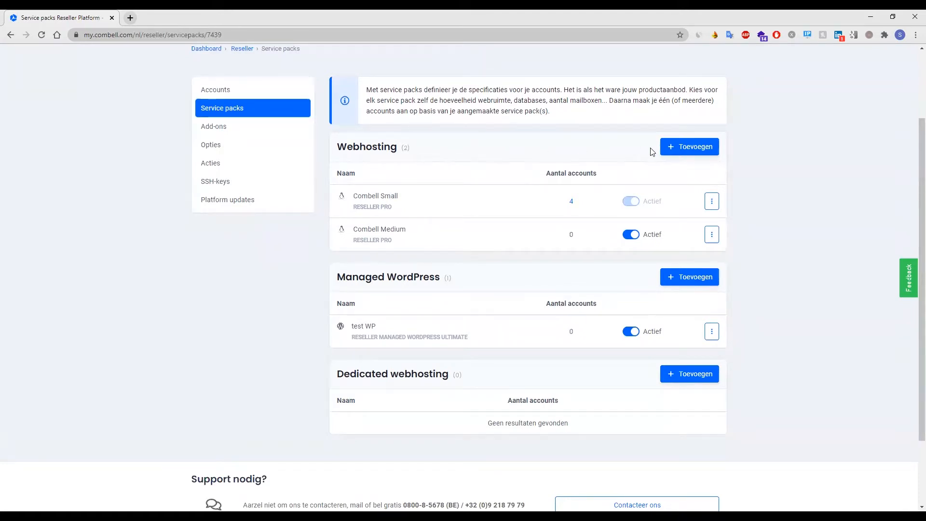
left_click(688, 151)
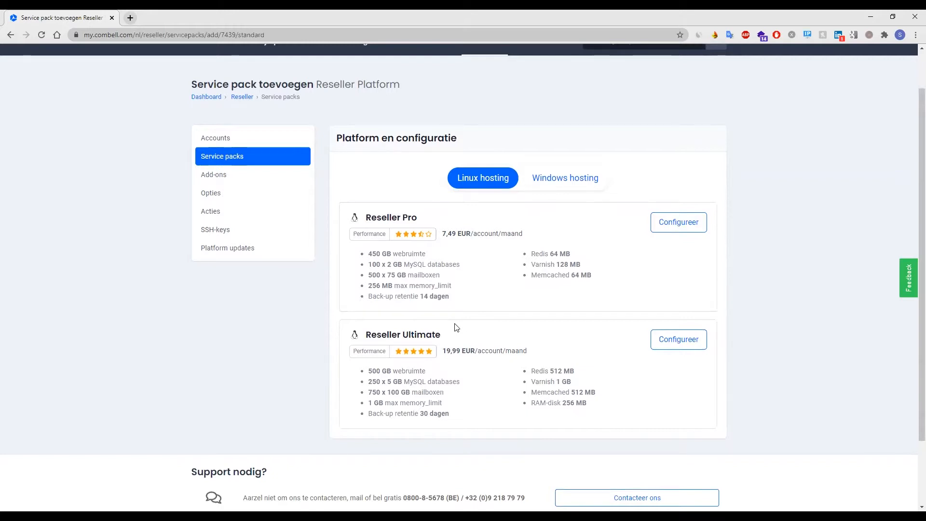
left_click(681, 229)
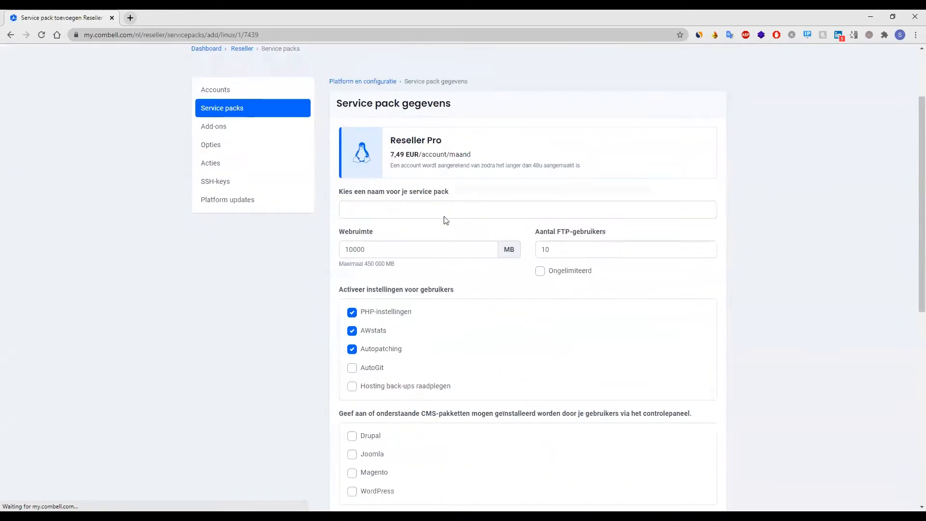
Name the pack 'Combell Large' and set its web space to 450000 MB.
left_click(445, 209)
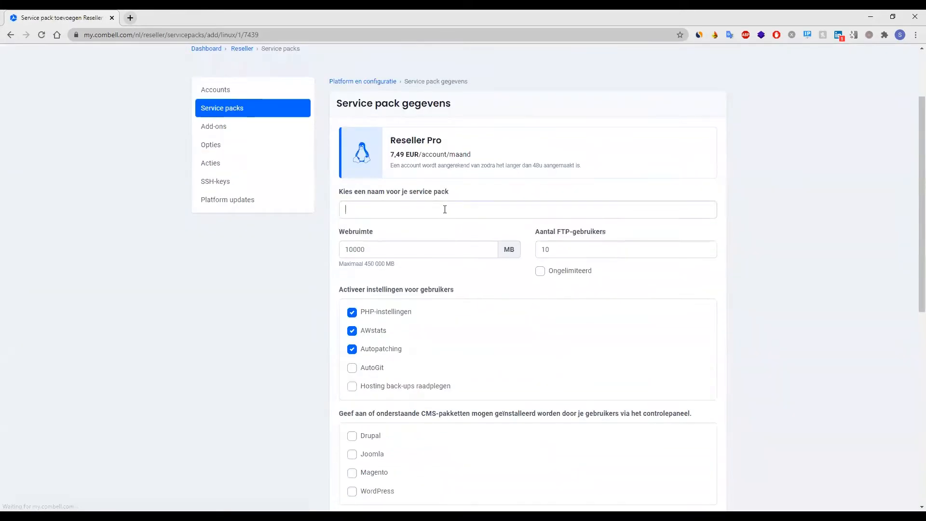
type("Combell Large")
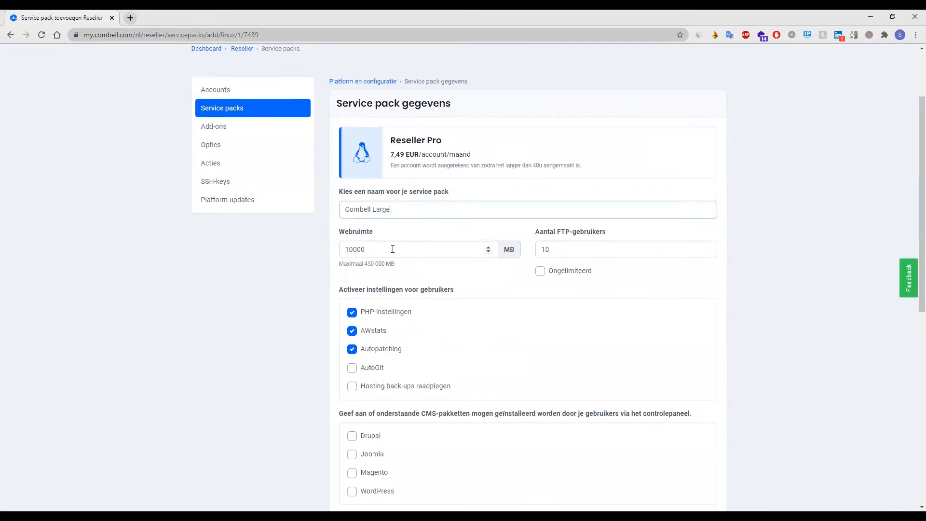
key("Tab")
type("450000")
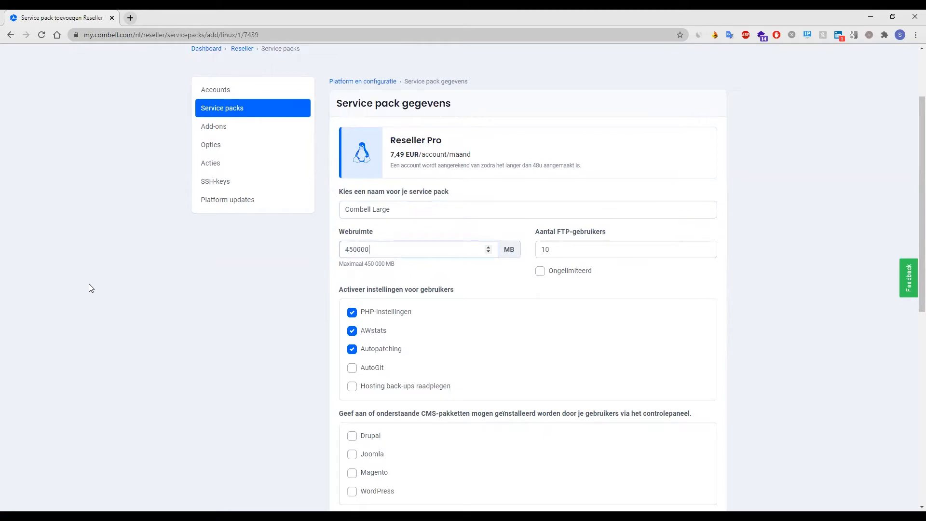
left_click(465, 279)
Enable AutoGit and Hosting back-ups raadplegen for users.
scroll(466, 279, "down", 1)
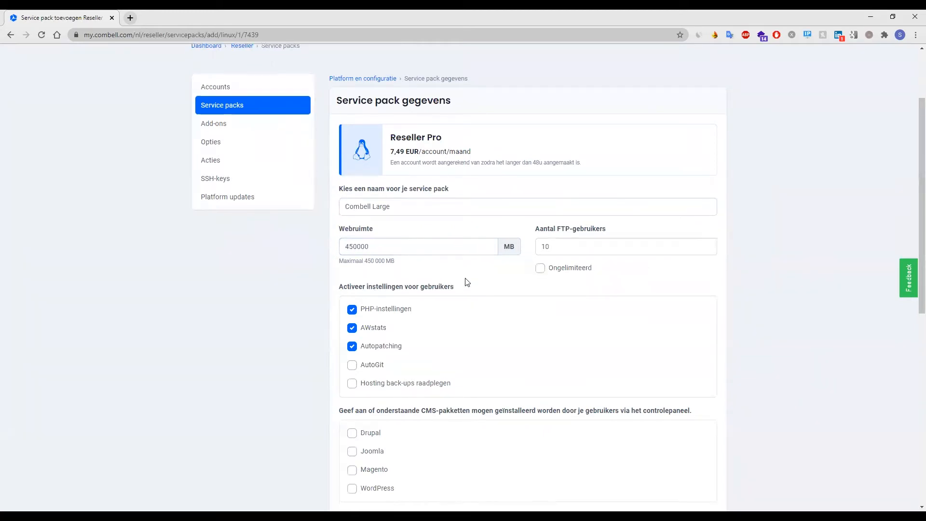
scroll(466, 282, "down", 1)
left_click(379, 271)
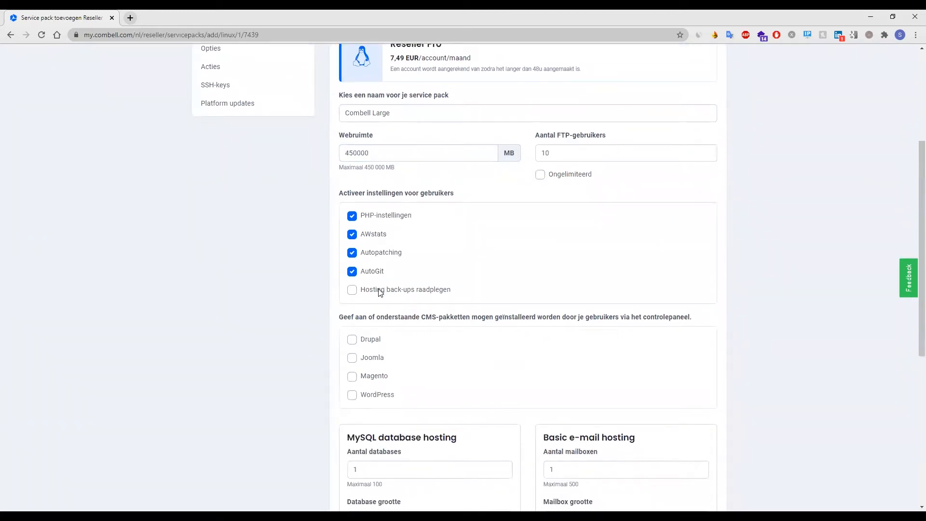
left_click(381, 290)
scroll(438, 319, "down", 2)
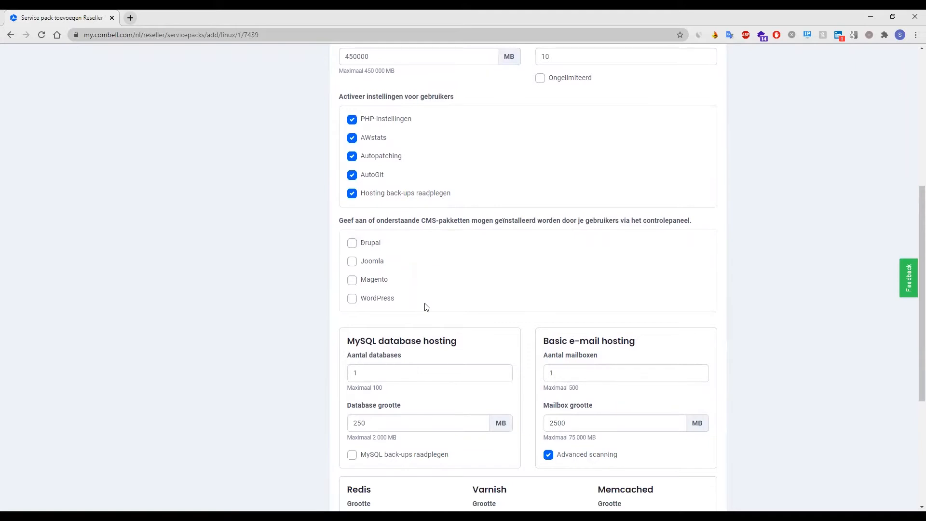
scroll(427, 307, "down", 2)
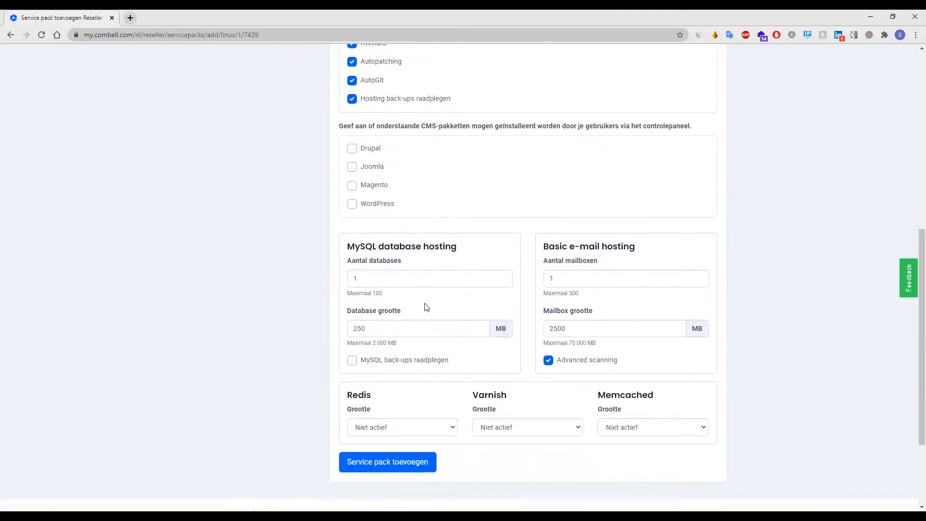
Set 100 databases, 10 mailboxes, 2000 MB database size, and enable MySQL back-ups.
left_click(372, 276)
type("00")
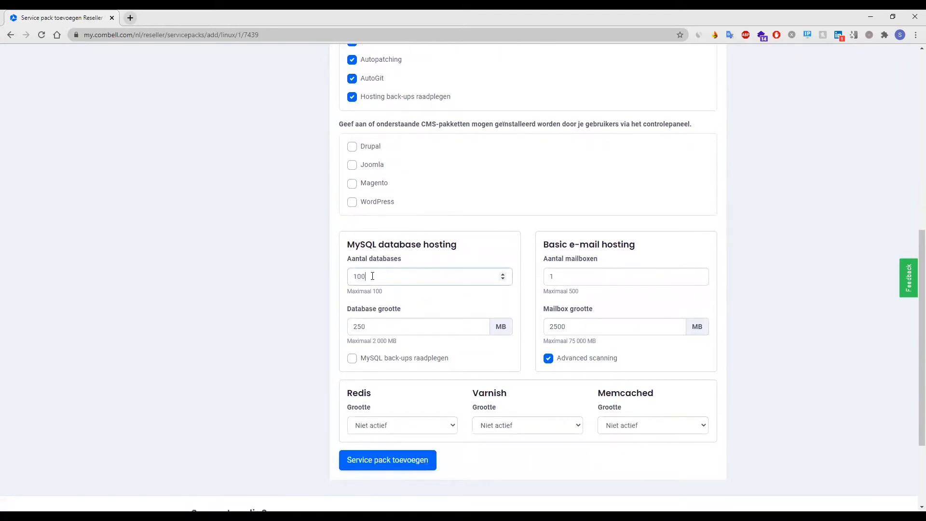
left_click(581, 278)
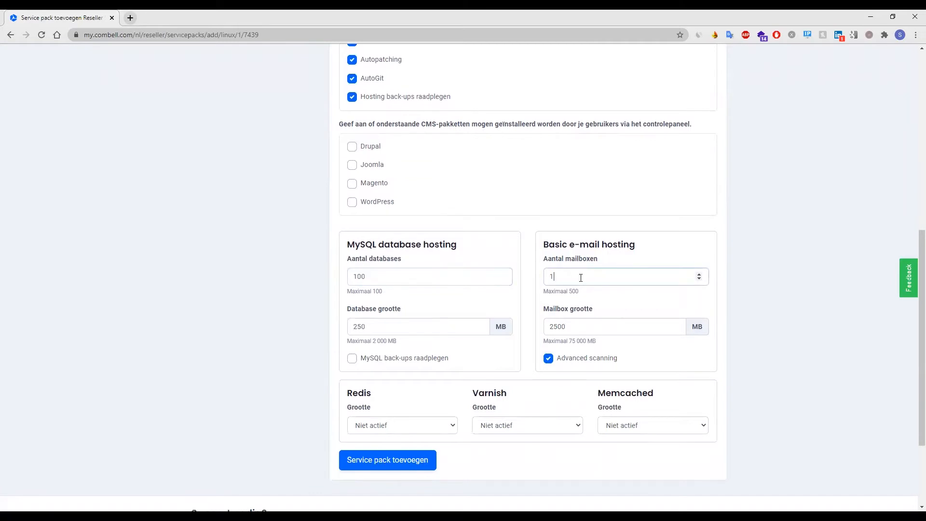
type("0")
left_click(418, 330)
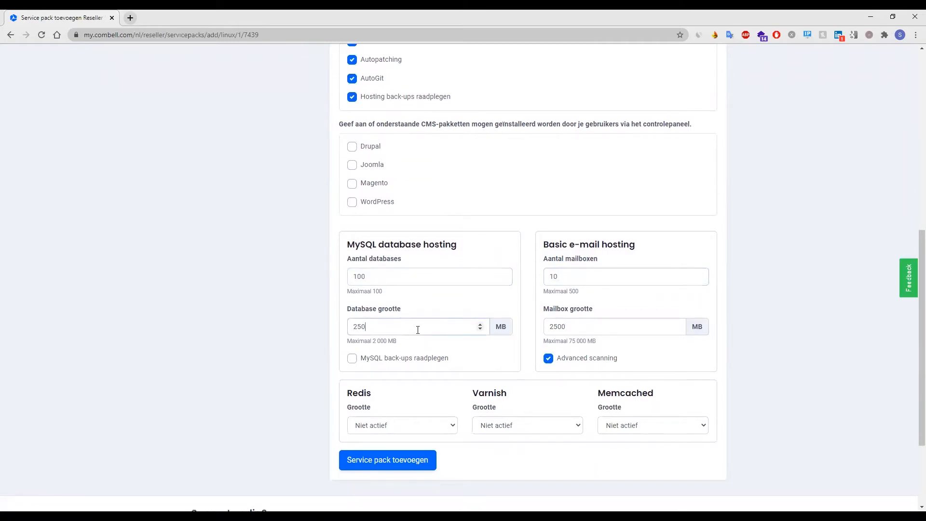
key("BackSpace")
type("000")
left_click(407, 358)
Set Redis 64 MB, Varnish 128 MB, Memcached 64 MB and create the Combell Large pack.
left_click(427, 428)
left_click(420, 457)
left_click(519, 427)
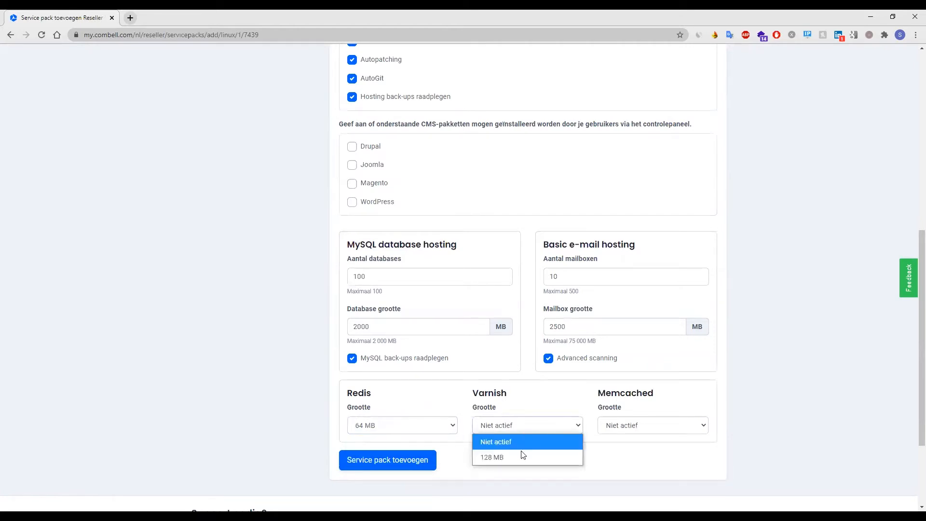
left_click(522, 456)
left_click(639, 428)
left_click(631, 457)
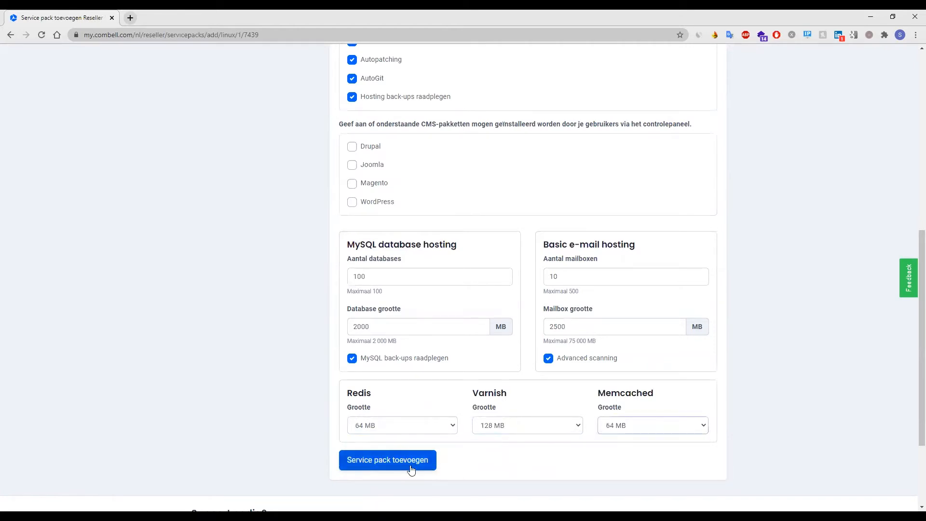
left_click(407, 464)
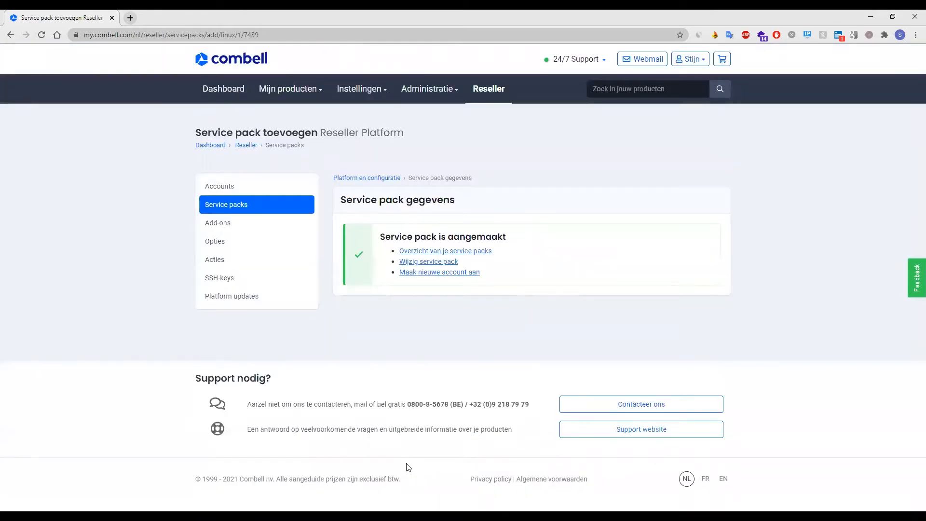
Start a new Dedicated webhosting service pack configured from Dedicated Webhosting Essential.
left_click(214, 207)
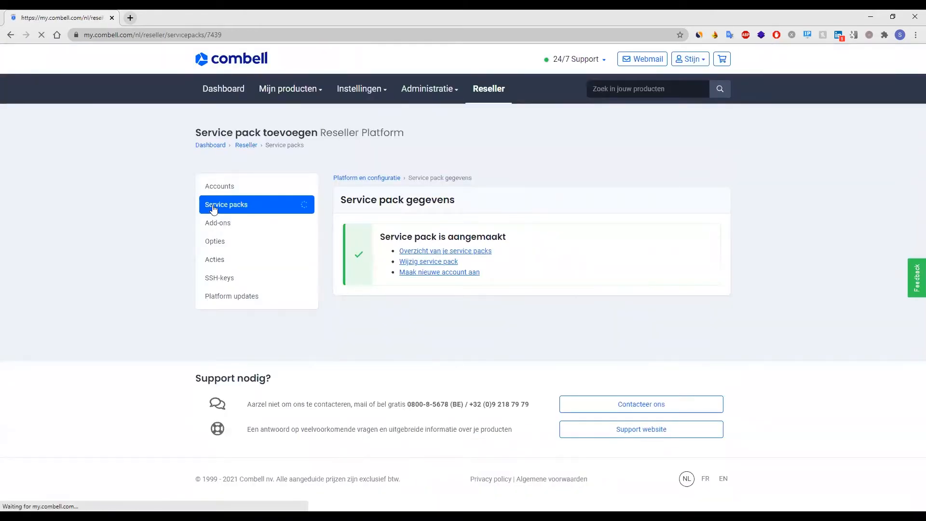
scroll(420, 217, "down", 2)
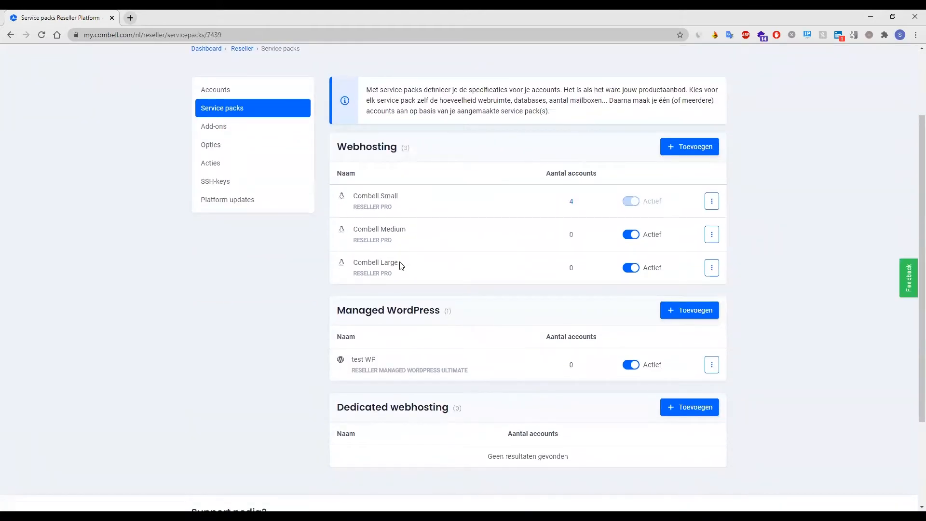
scroll(413, 266, "down", 1)
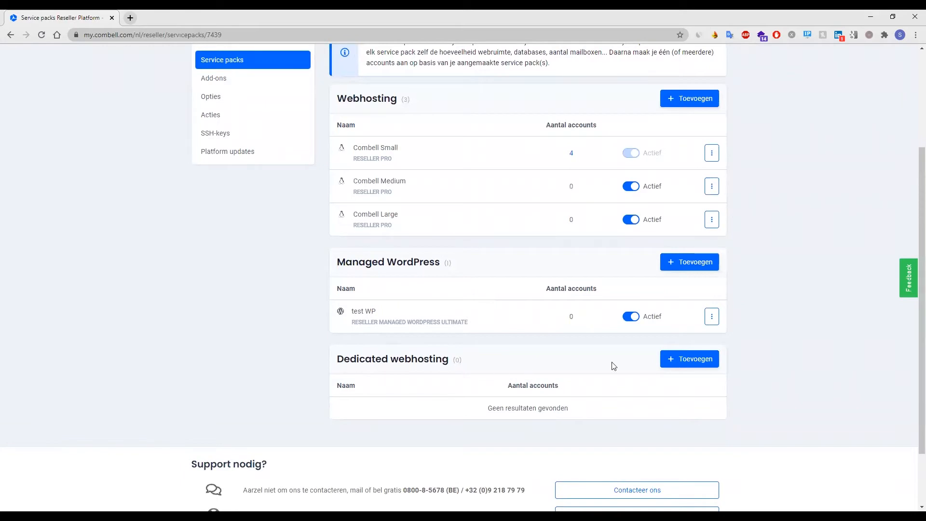
left_click(696, 364)
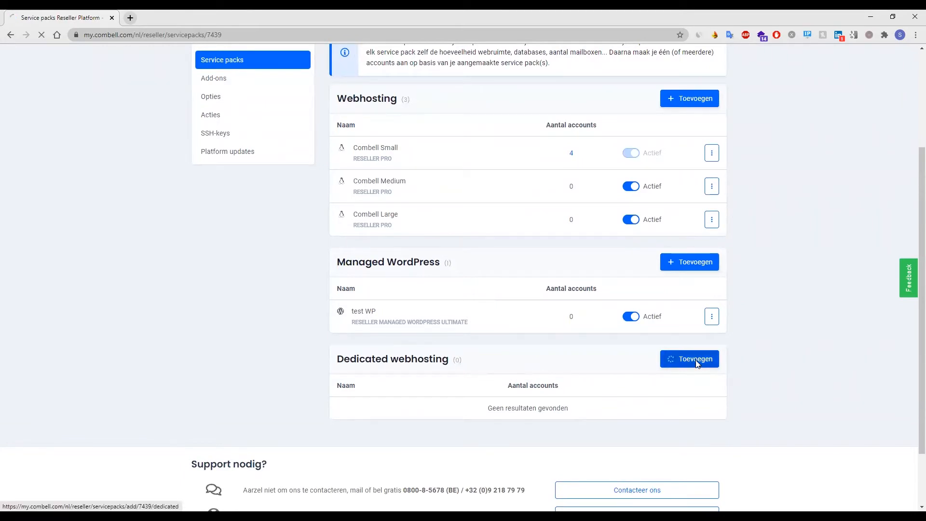
scroll(588, 266, "down", 6)
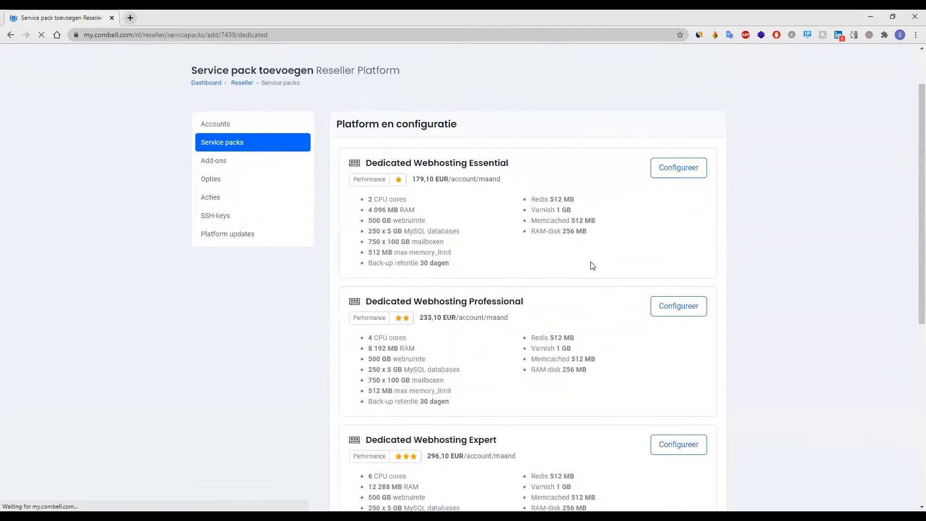
scroll(588, 271, "up", 3)
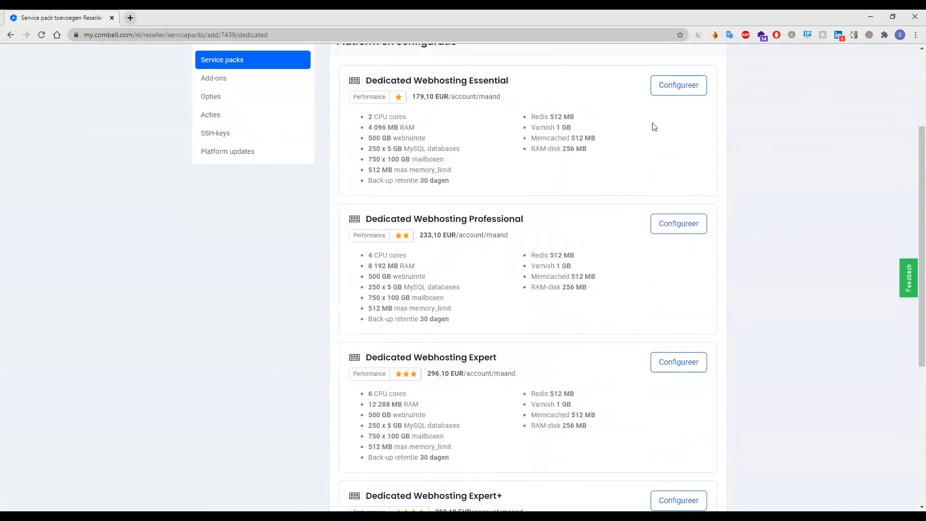
left_click(665, 99)
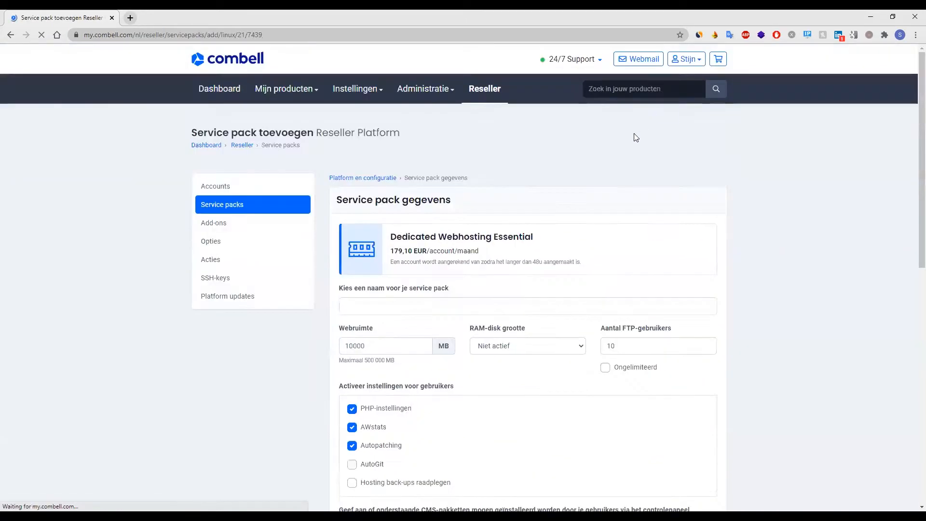
Name the new dedicated pack 'Dedicated Small'.
scroll(567, 244, "down", 2)
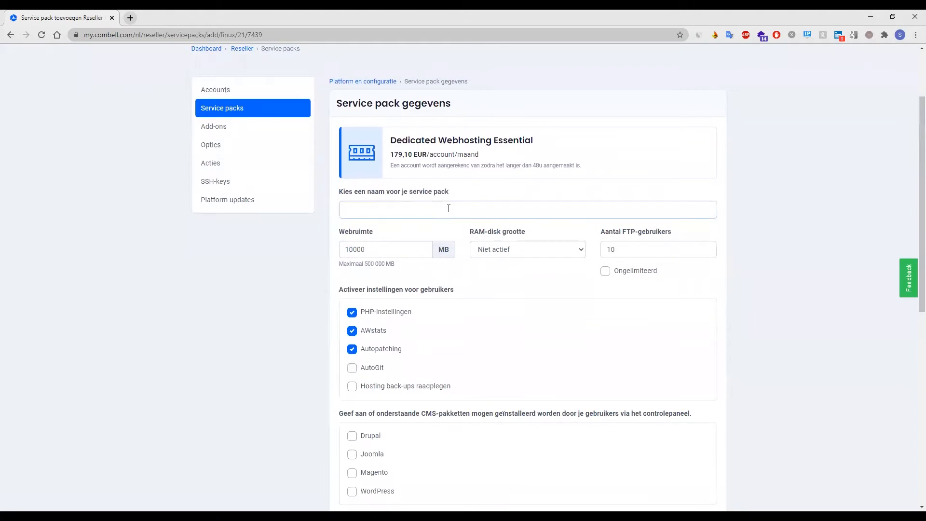
type("Dedicatee")
key("BackSpace")
key("BackSpace")
type("d Small")
scroll(449, 212, "down", 6)
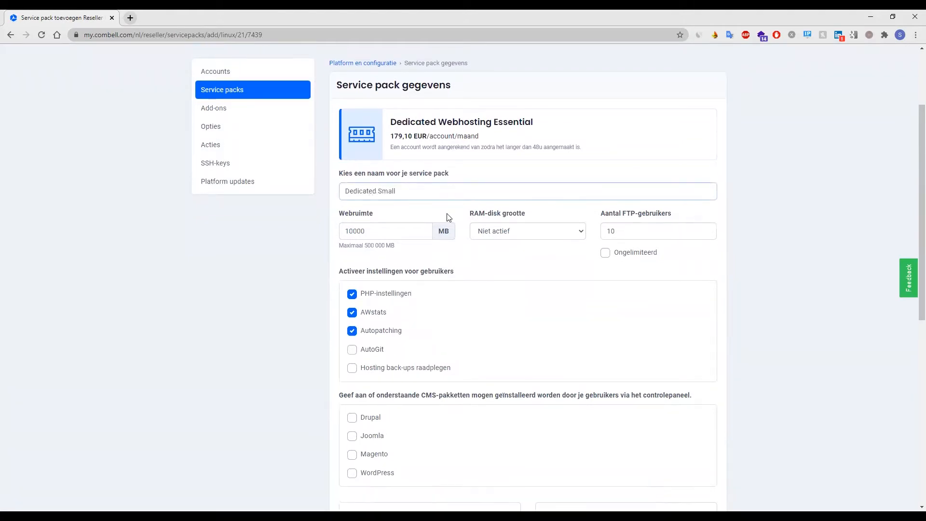
scroll(442, 277, "down", 1)
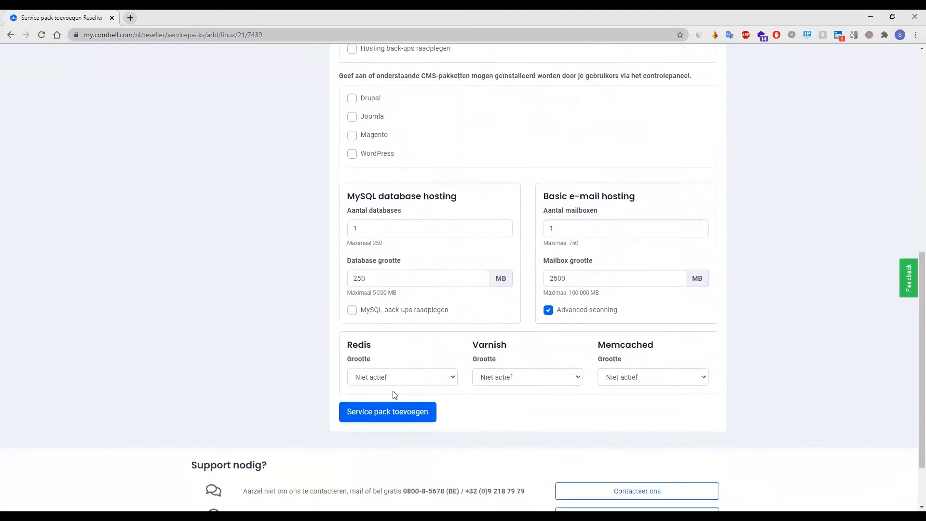
Enable MySQL back-ups, set Redis 128, Varnish 1024, Memcached 512 MB, and create the pack.
left_click(405, 311)
left_click(406, 378)
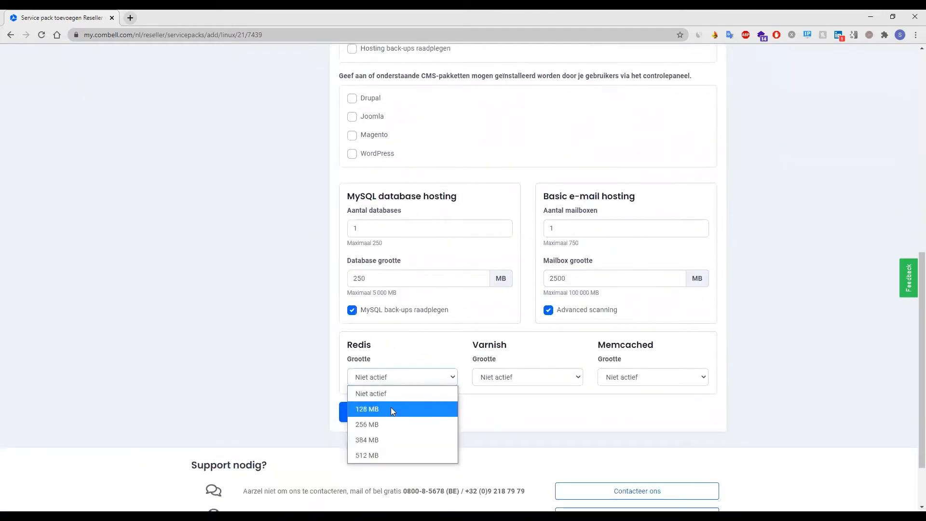
left_click(389, 408)
left_click(499, 385)
left_click(506, 359)
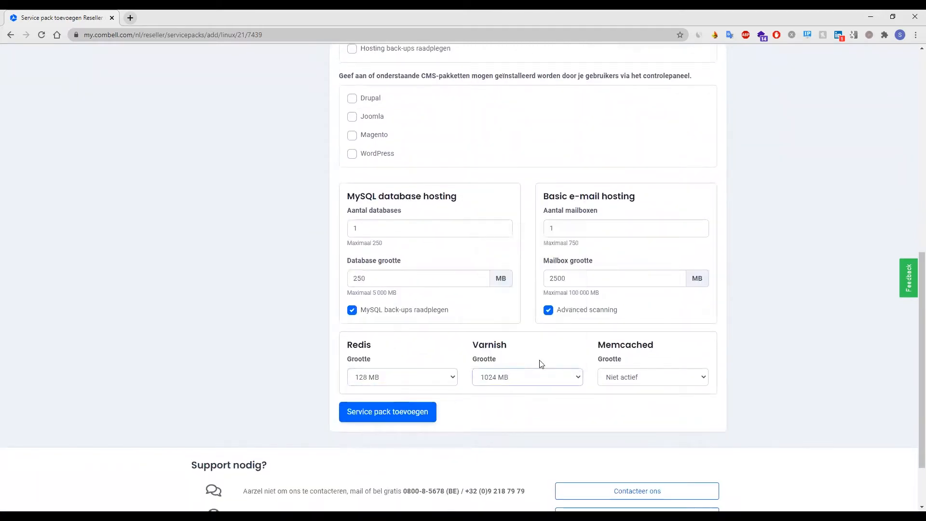
left_click(621, 379)
left_click(627, 360)
left_click(368, 413)
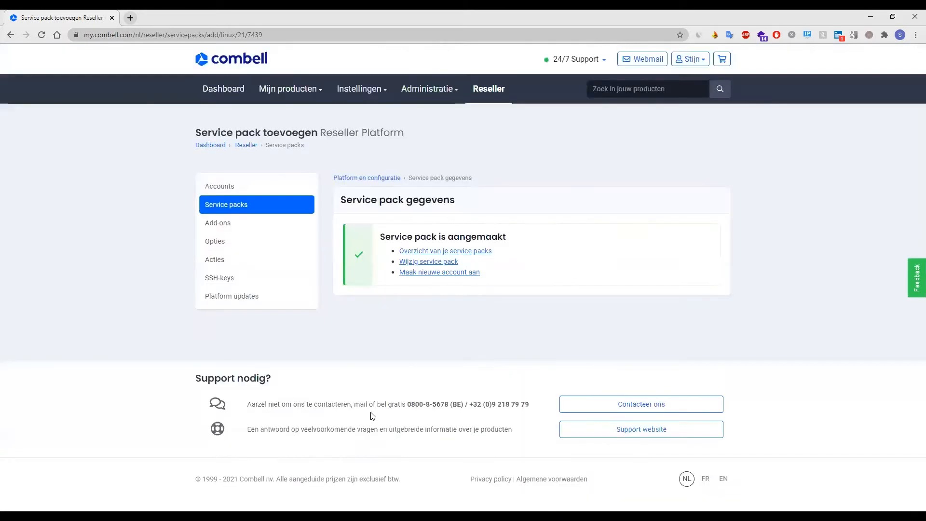
Check that Dedicated Small is listed among the service packs, then go to Accounts.
left_click(237, 206)
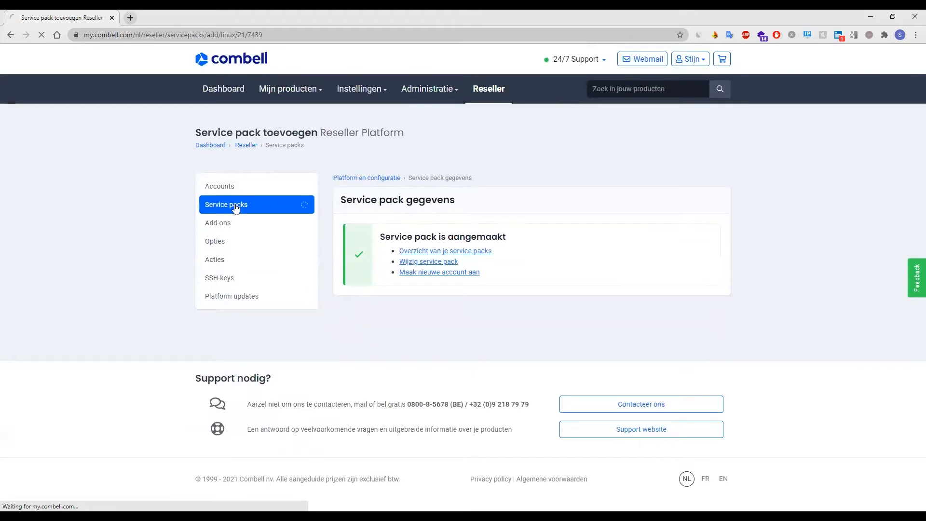
scroll(554, 270, "down", 3)
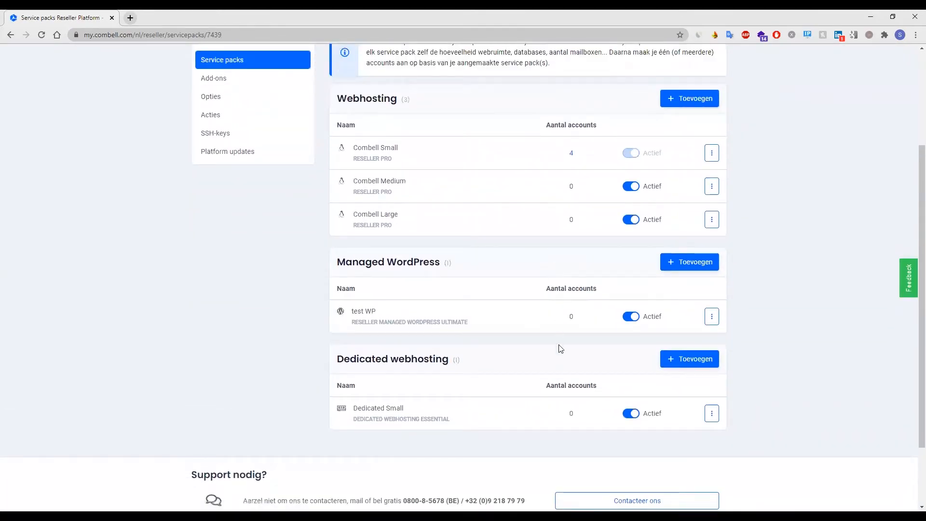
scroll(734, 386, "up", 3)
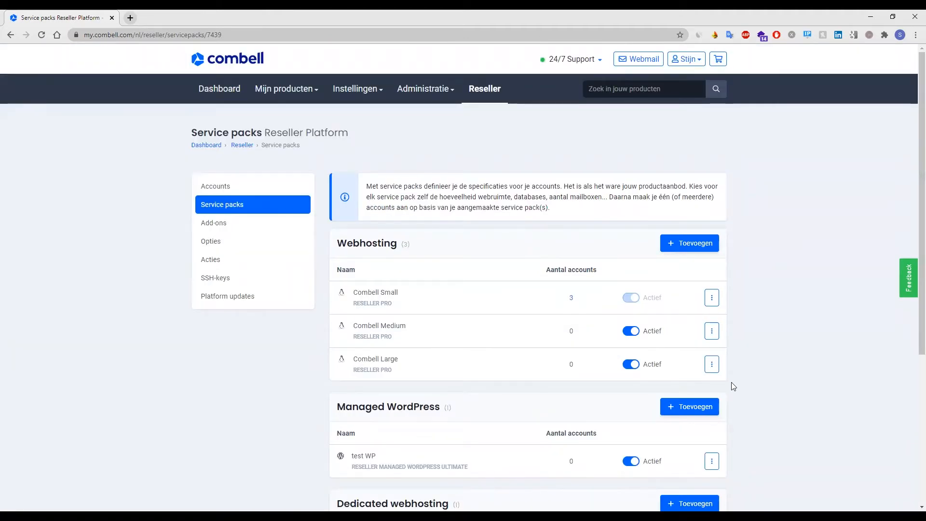
left_click(230, 189)
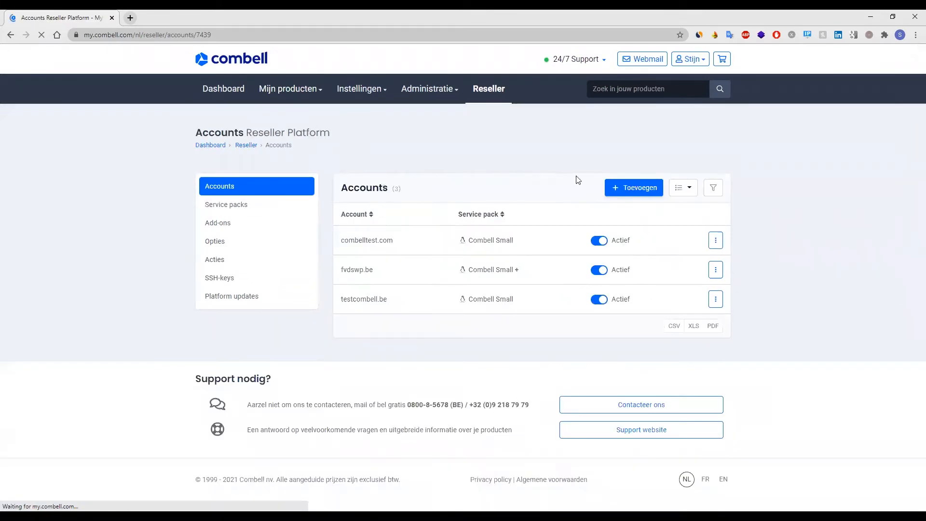
Create a Combell Small hosting account for the domain test.be.
left_click(632, 189)
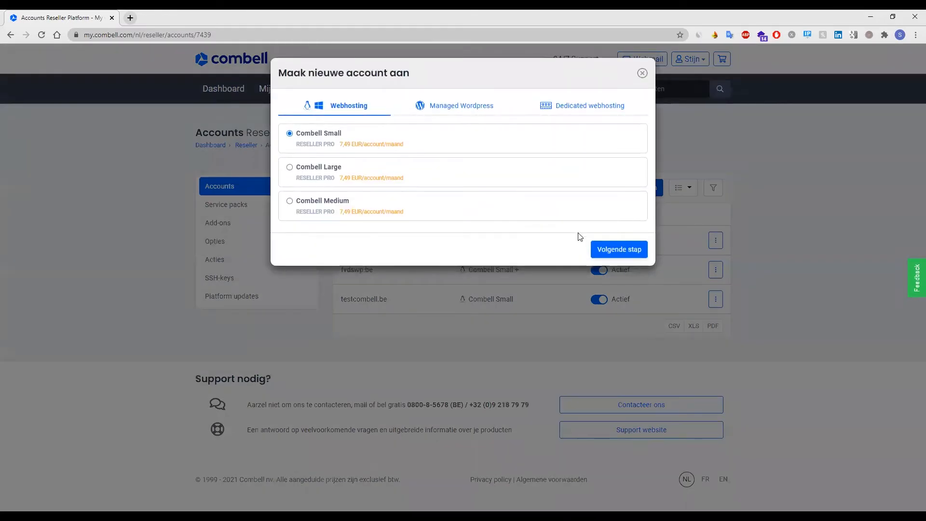
left_click(612, 250)
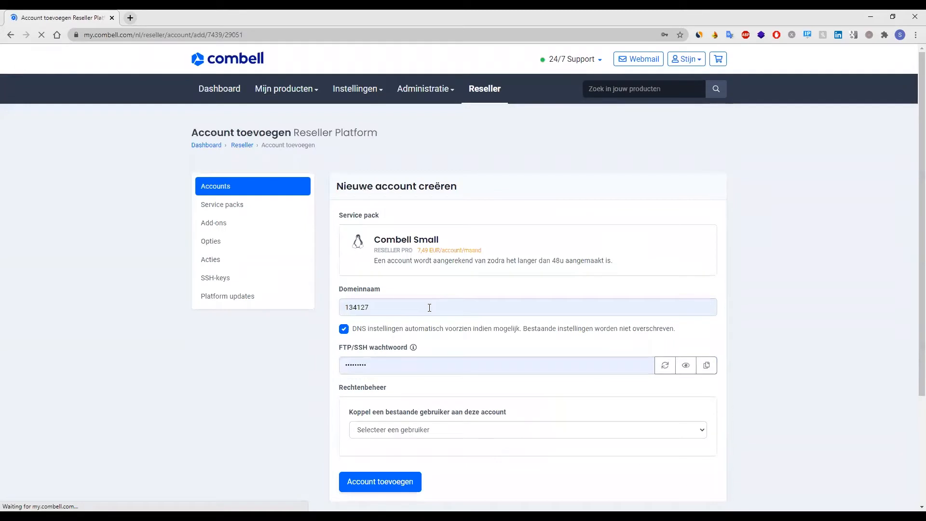
left_click(426, 307)
key("ctrl+a")
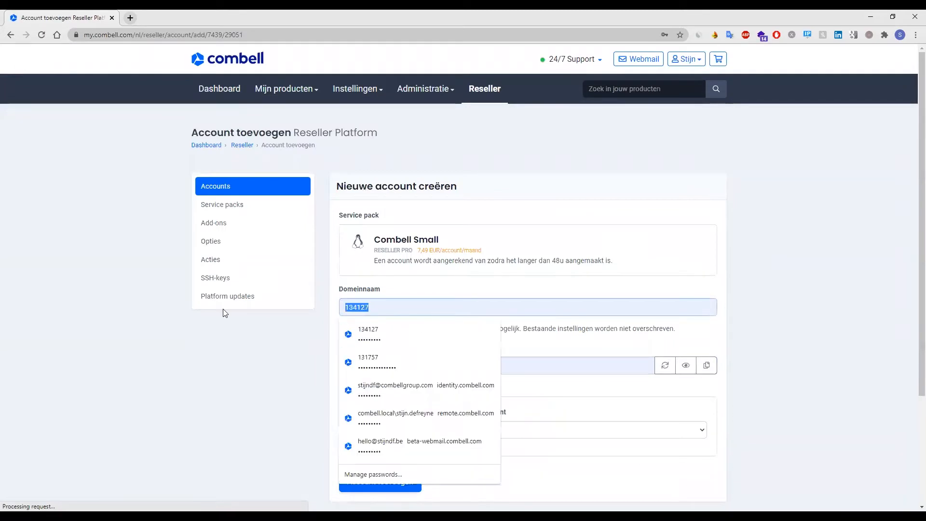
type("test.be")
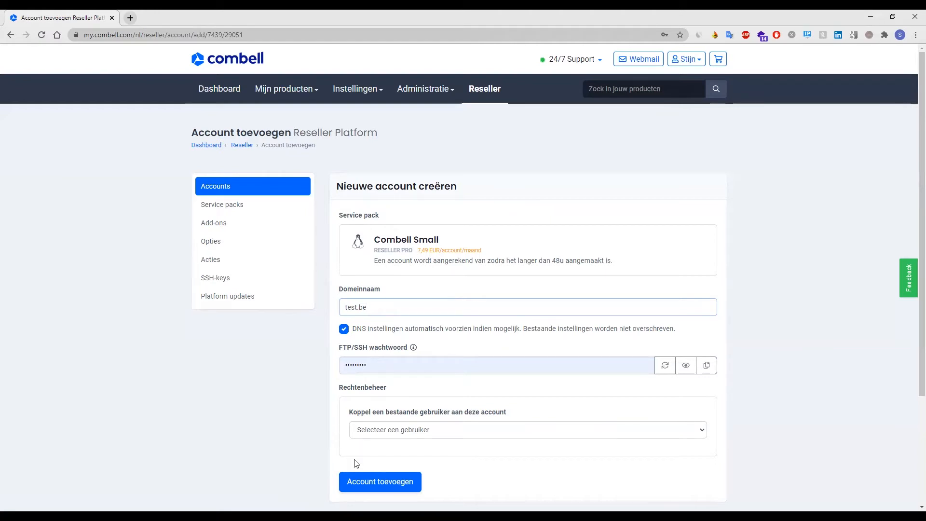
left_click(372, 487)
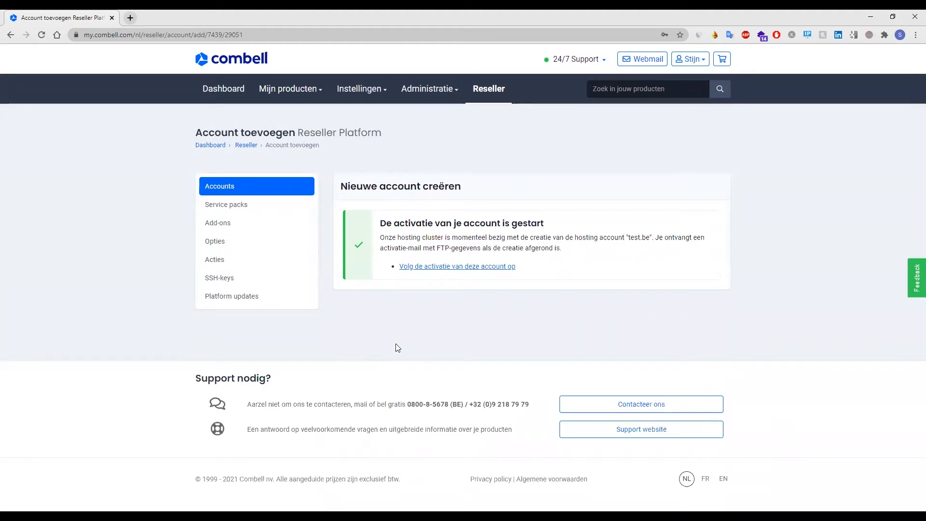
left_click(230, 188)
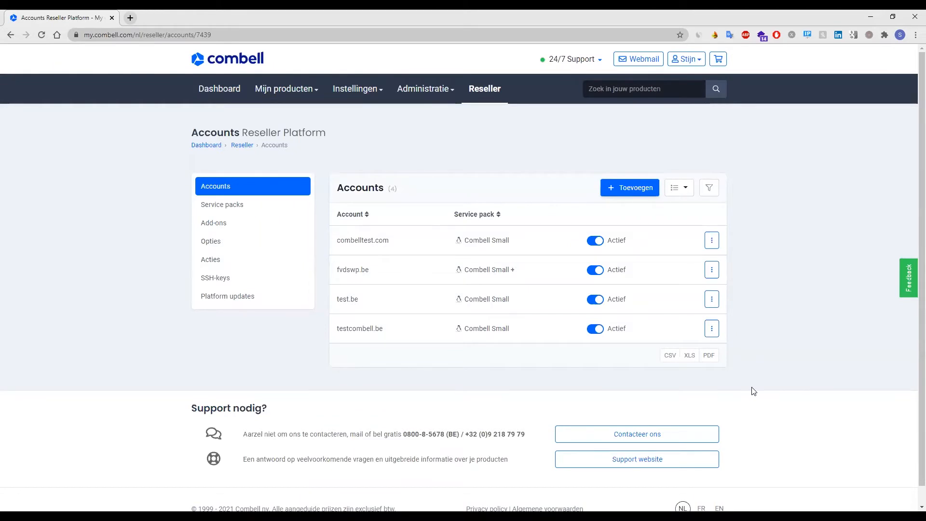
Switch the test.be account's service pack from Combell Small to Combell Medium (€ 7,49/month).
left_click(712, 300)
left_click(700, 321)
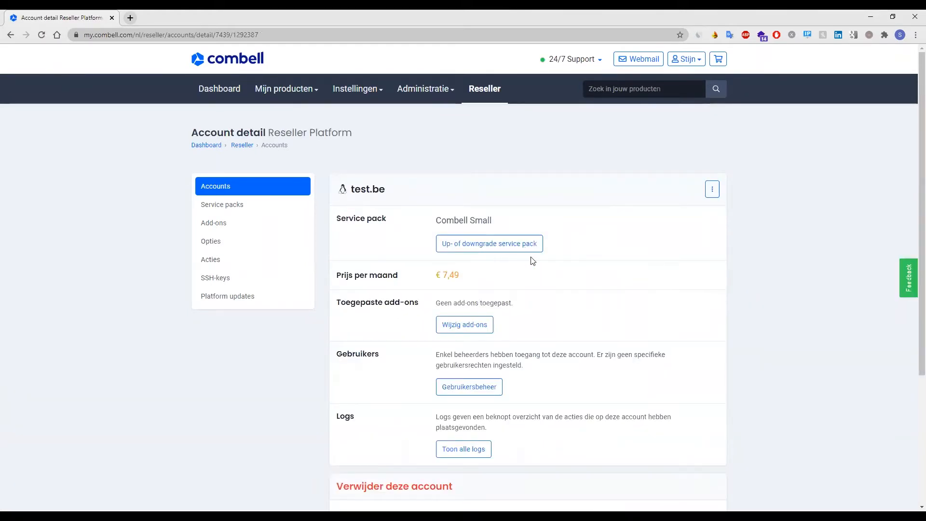
scroll(594, 280, "down", 2)
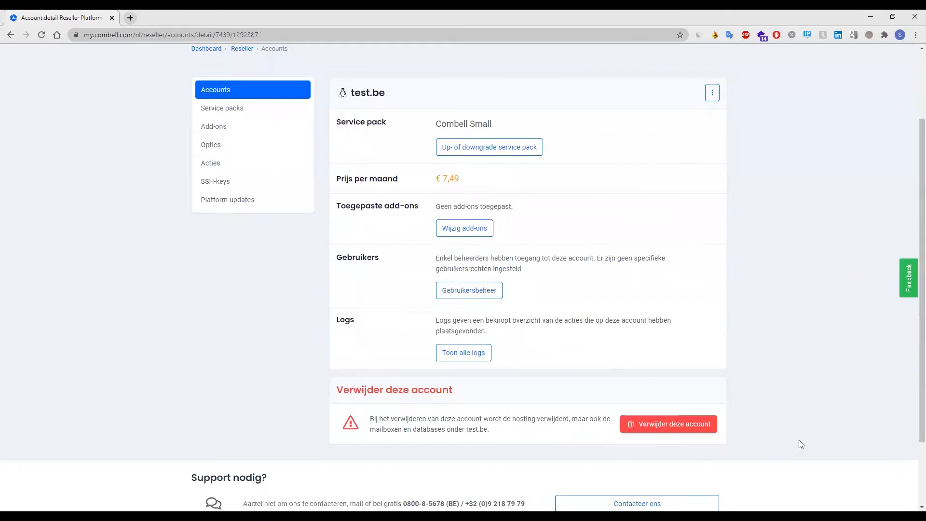
scroll(683, 303, "up", 1)
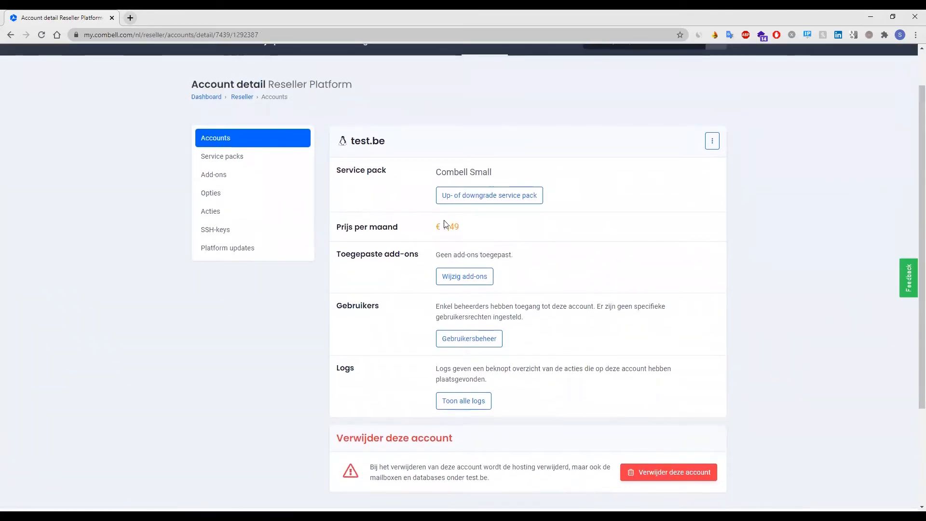
left_click(465, 201)
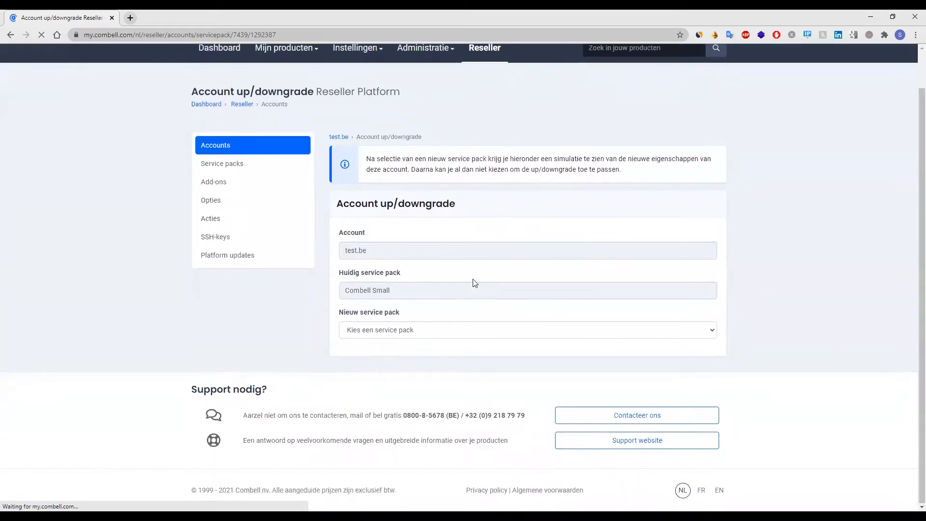
scroll(470, 282, "down", 1)
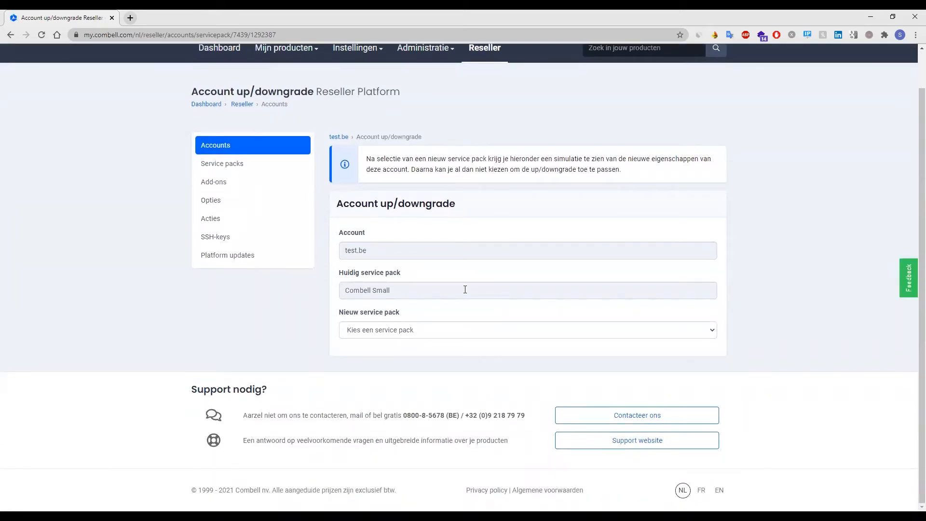
left_click(440, 333)
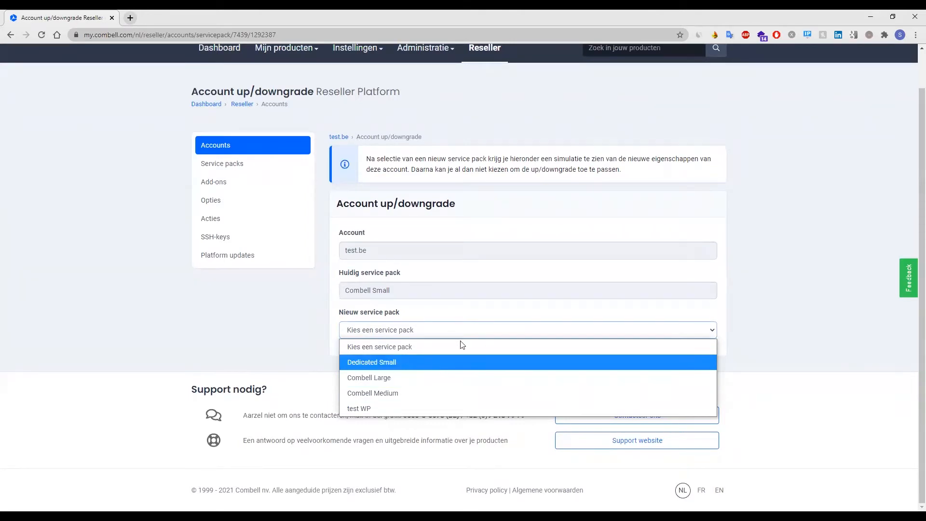
left_click(419, 394)
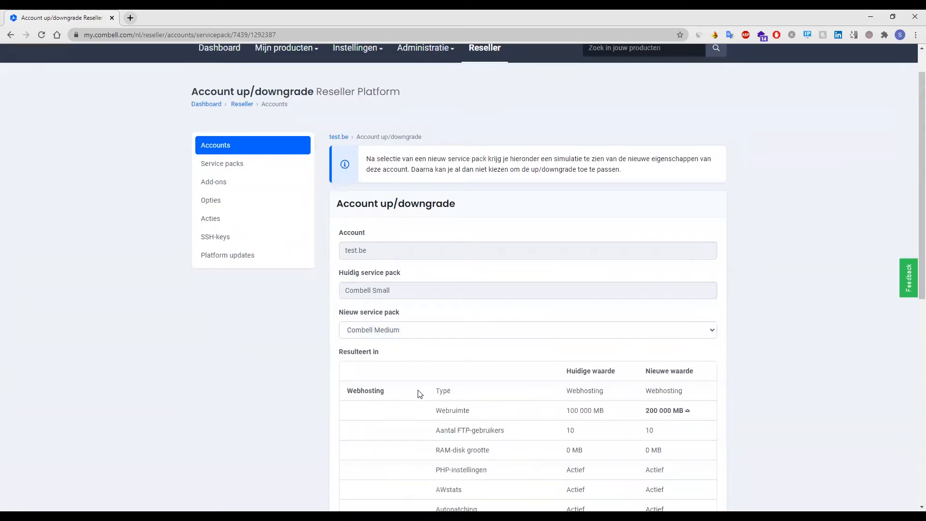
scroll(419, 394, "down", 2)
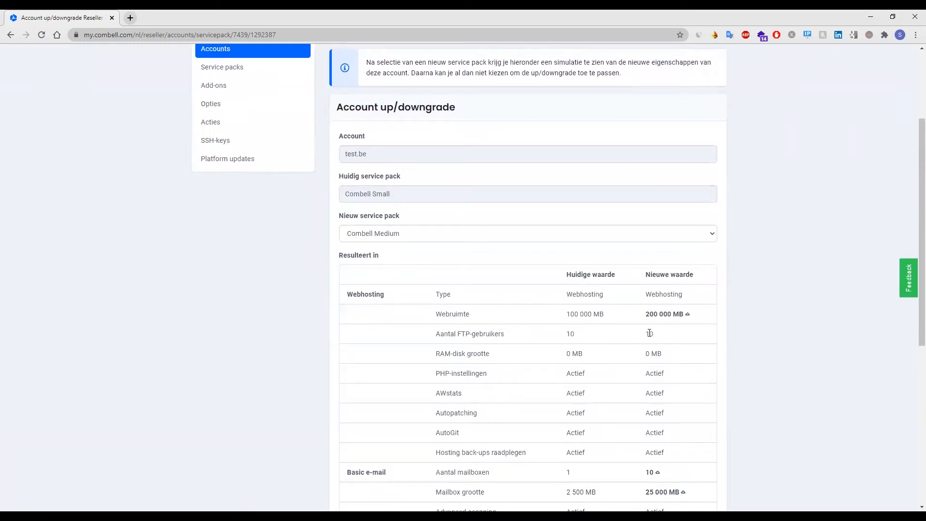
scroll(650, 333, "down", 5)
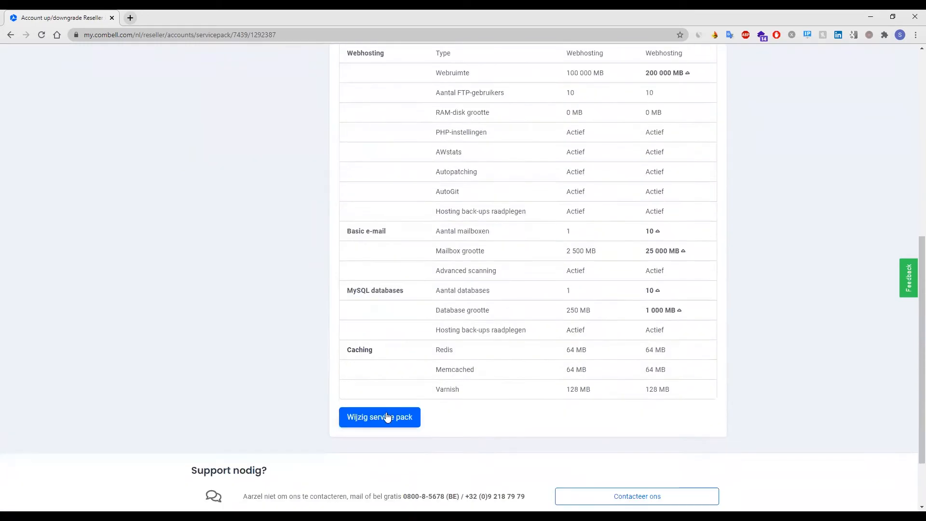
left_click(370, 422)
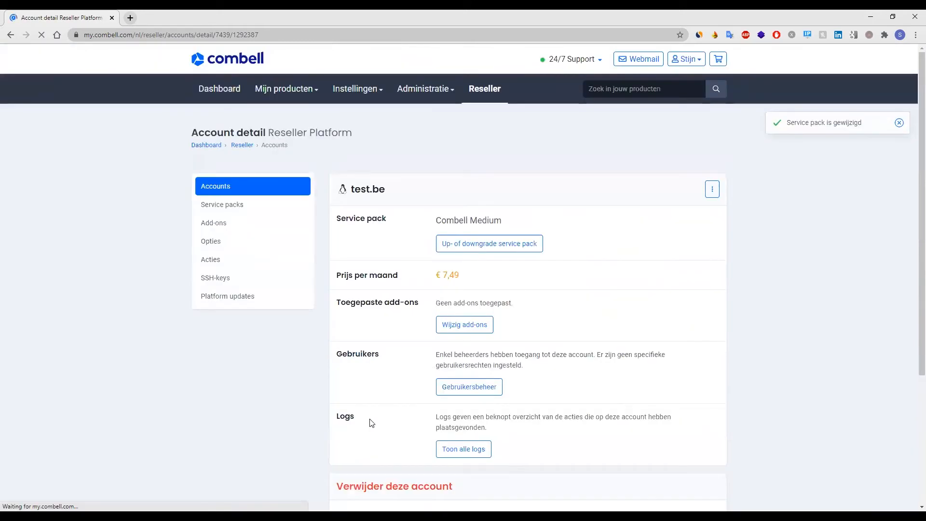
Open the service pack change page for test.be and preview the Dedicated Small pack.
left_click_drag(436, 221, 502, 221)
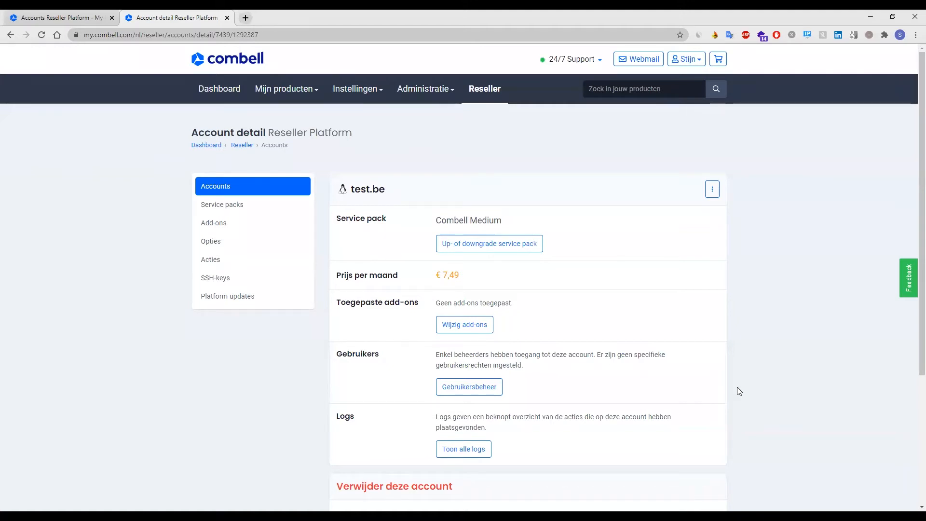
left_click(496, 247)
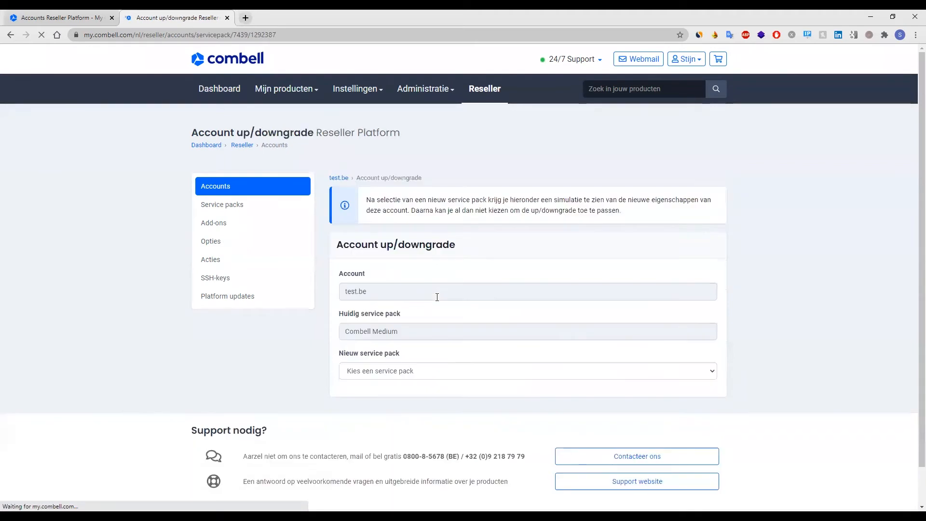
left_click(404, 378)
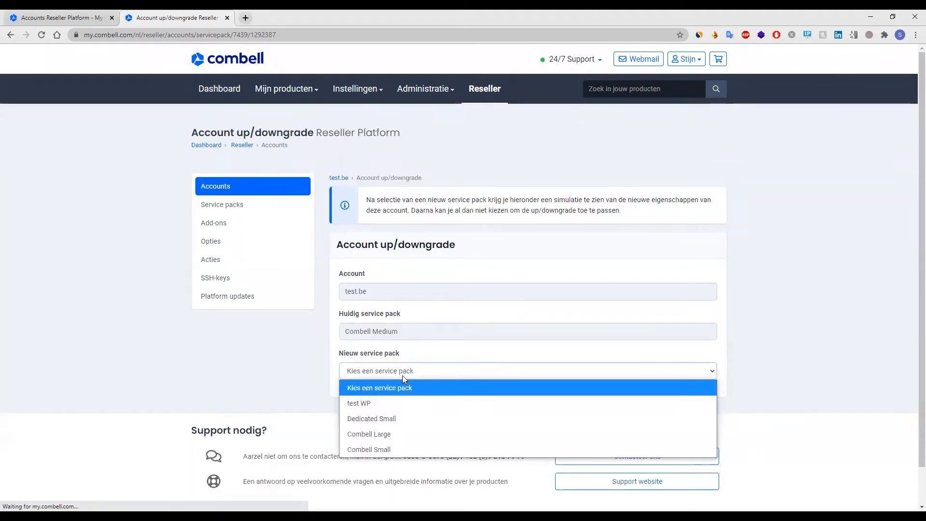
left_click(394, 419)
scroll(394, 423, "down", 1)
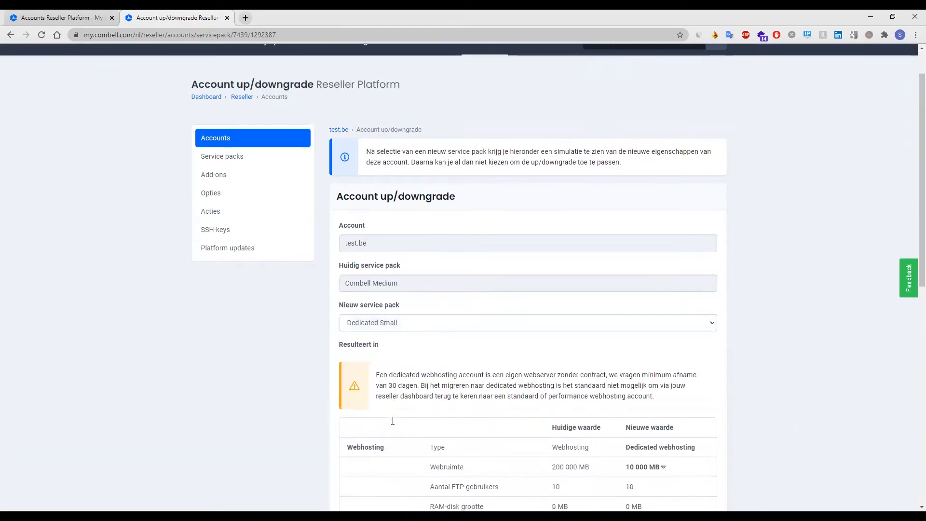
scroll(394, 424, "down", 1)
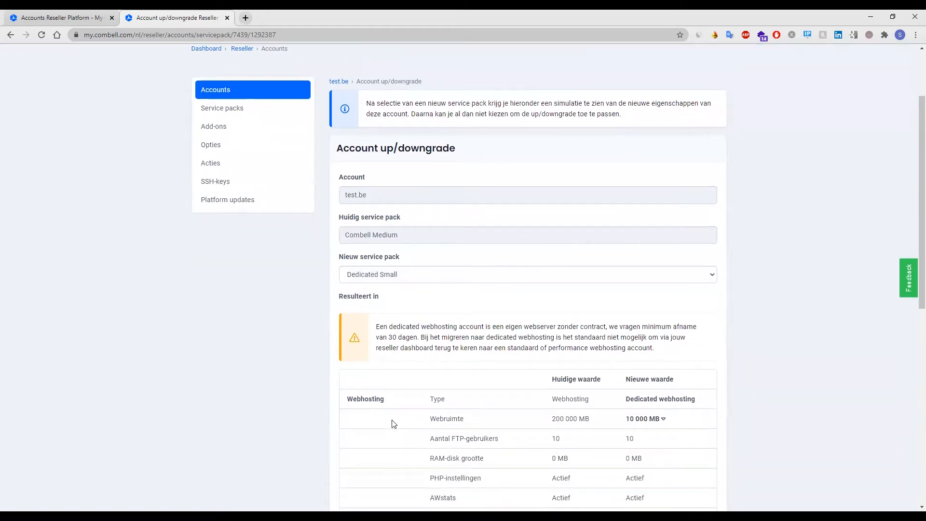
scroll(394, 423, "down", 1)
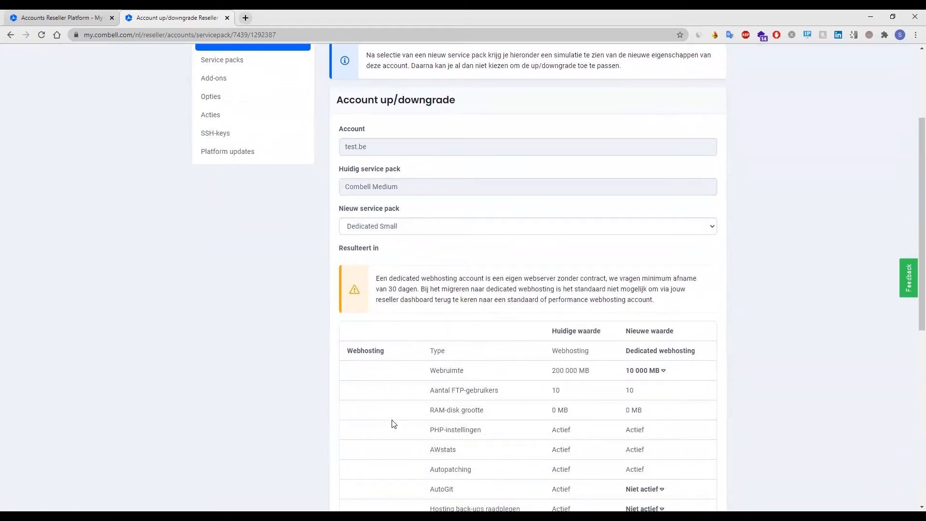
scroll(394, 423, "down", 1)
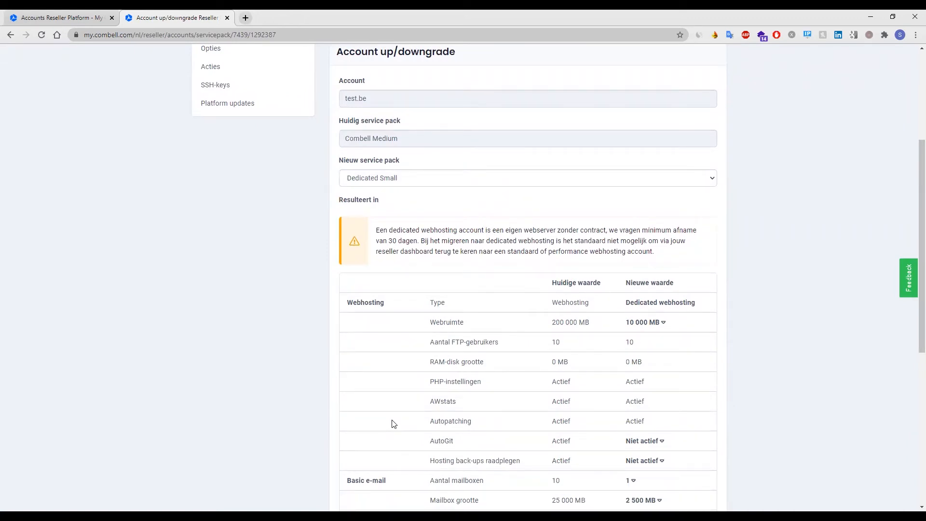
Move test.be to the test WP service pack and close the account tab.
left_click(410, 179)
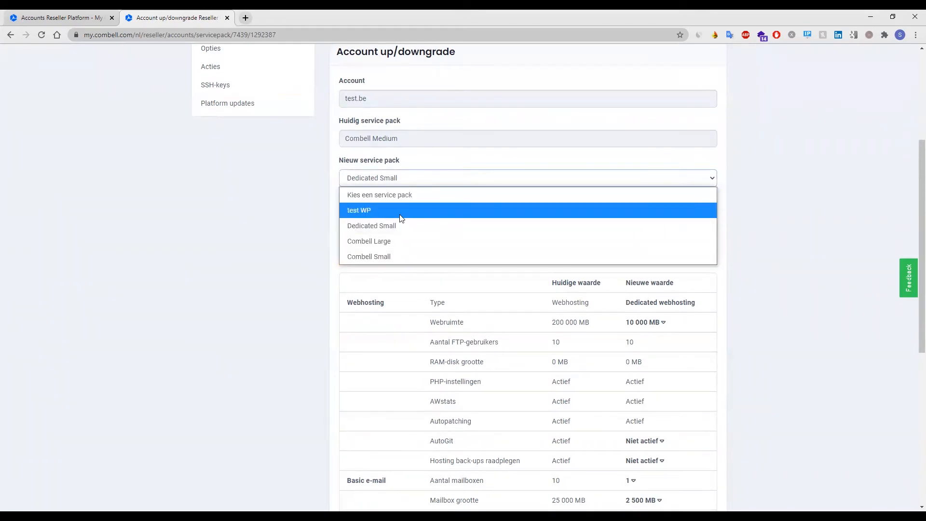
left_click(400, 212)
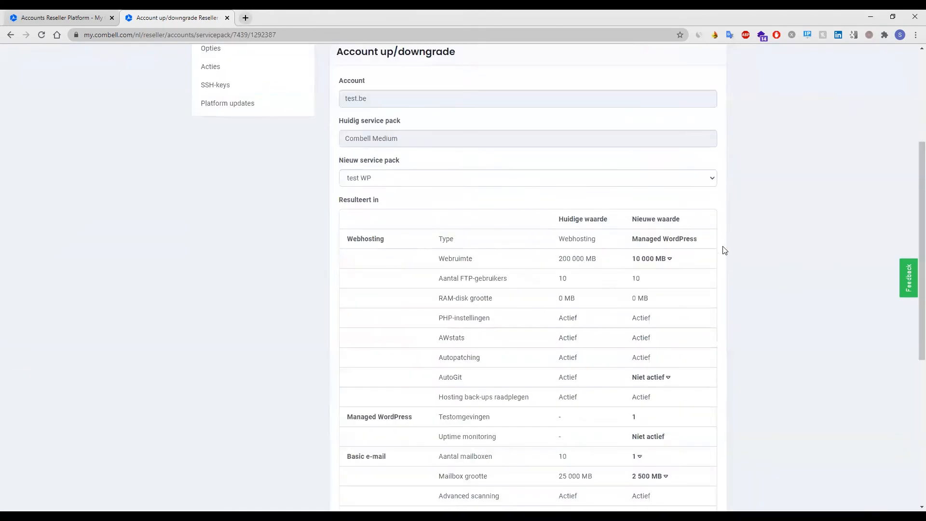
scroll(724, 250, "down", 1)
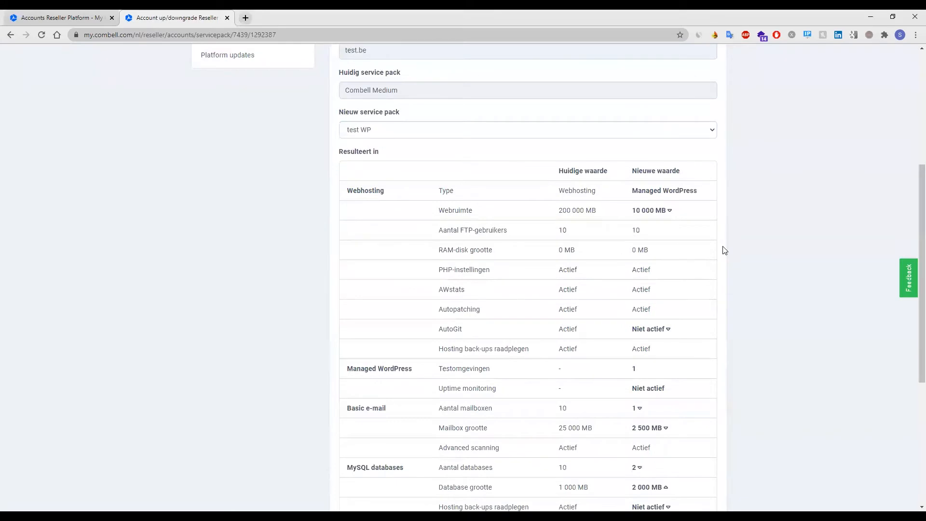
scroll(725, 250, "down", 1)
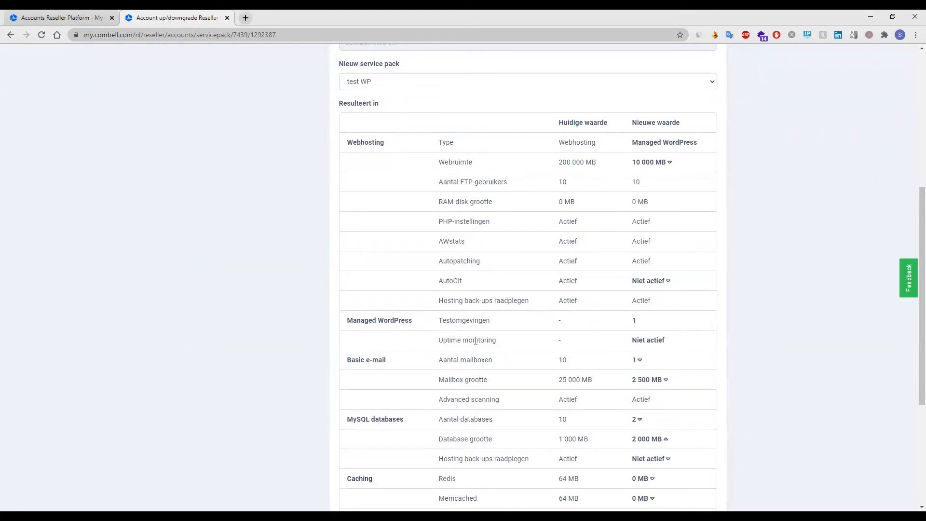
scroll(620, 335, "down", 4)
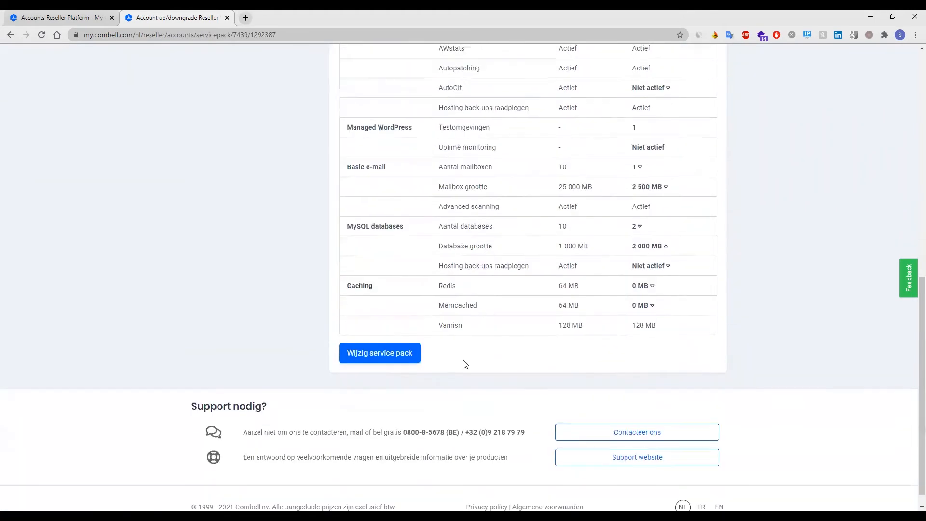
left_click(384, 355)
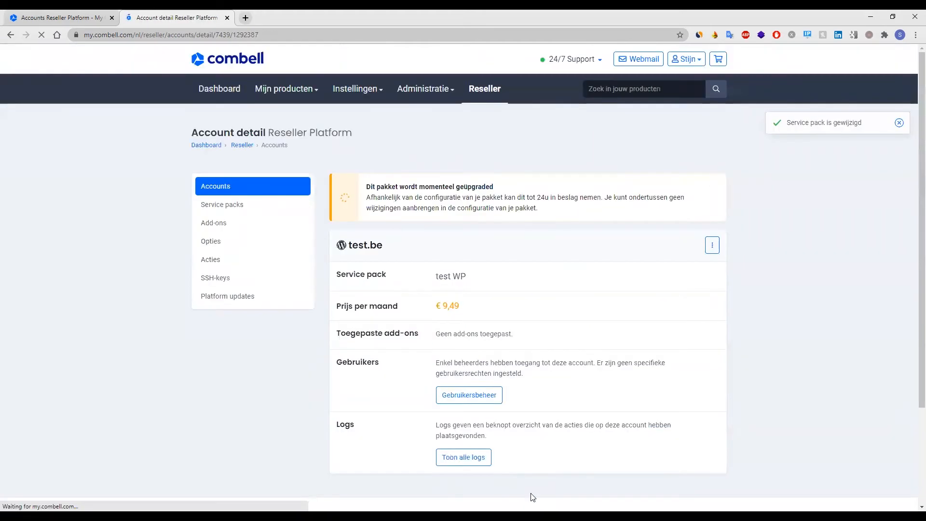
key("ctrl+w")
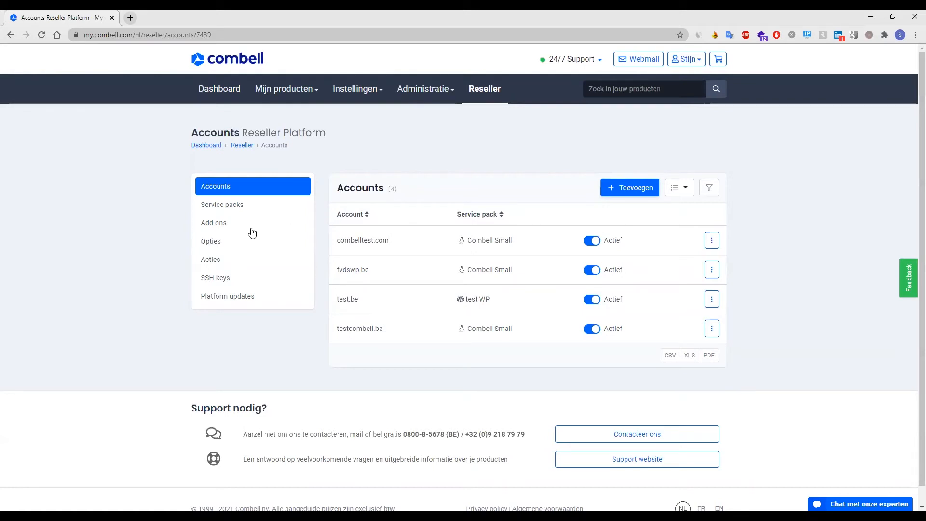
Create a Webruimte add-on of 10000 MB and return to the Add-ons list.
left_click(210, 226)
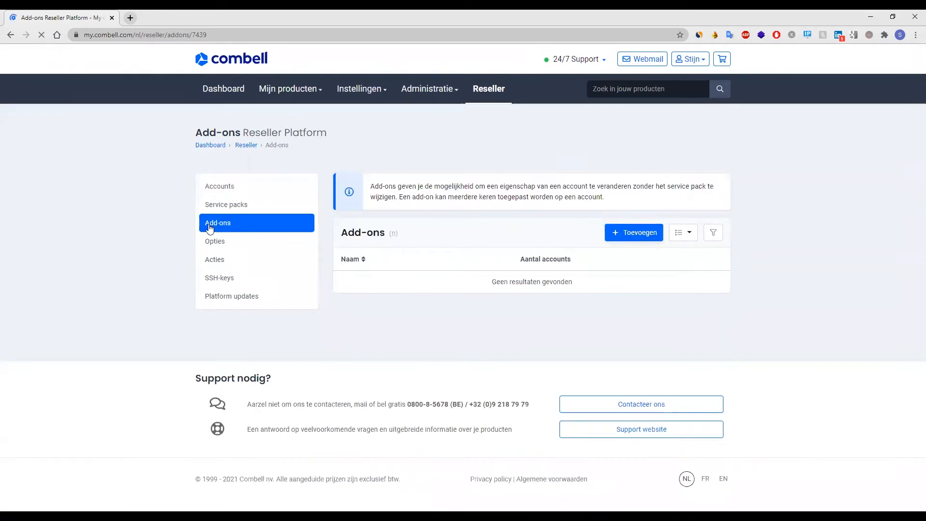
left_click(631, 237)
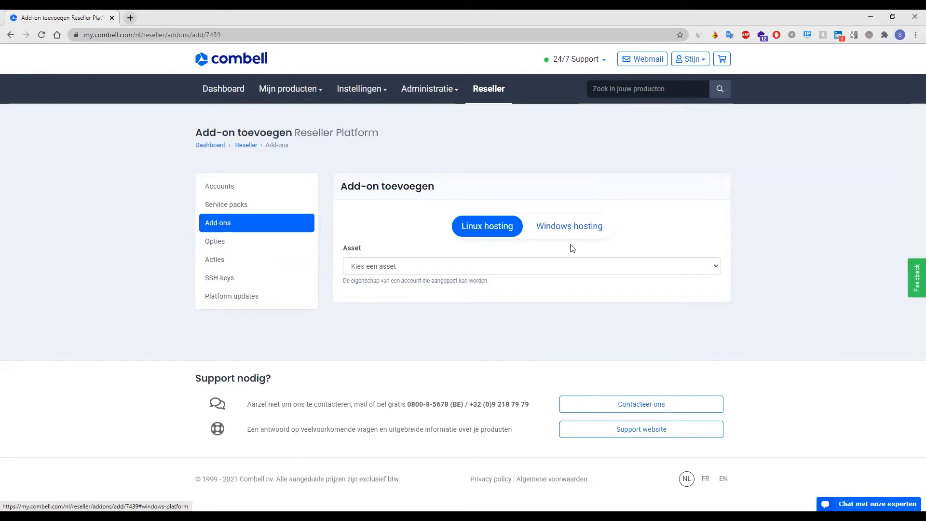
left_click(397, 266)
scroll(412, 186, "down", 1)
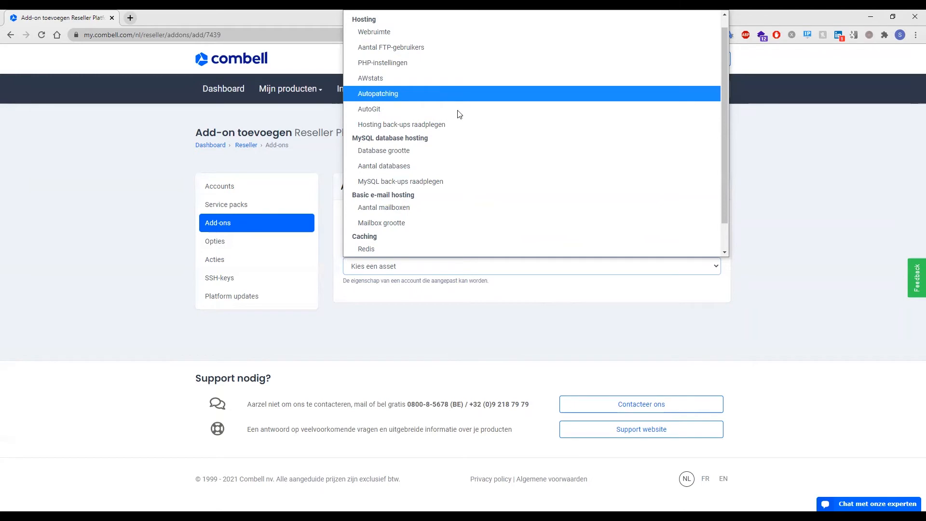
scroll(458, 138, "down", 1)
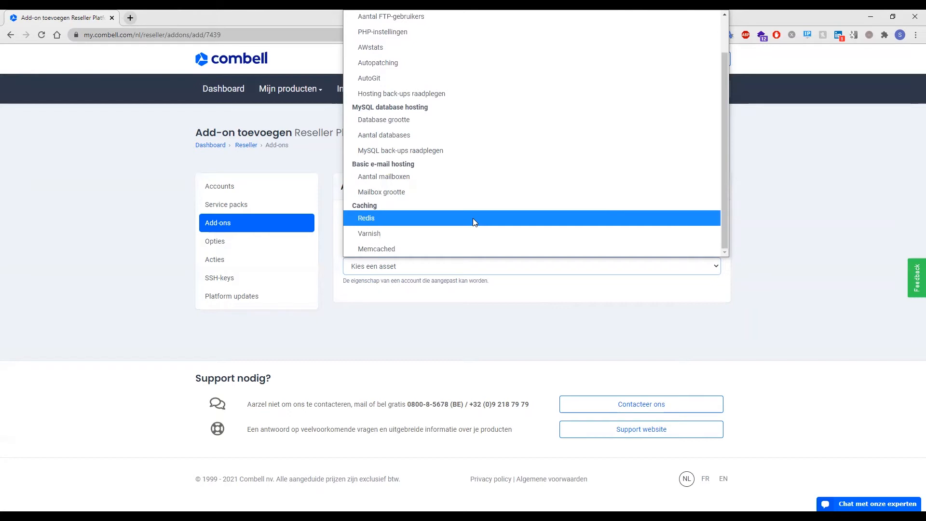
scroll(473, 218, "up", 1)
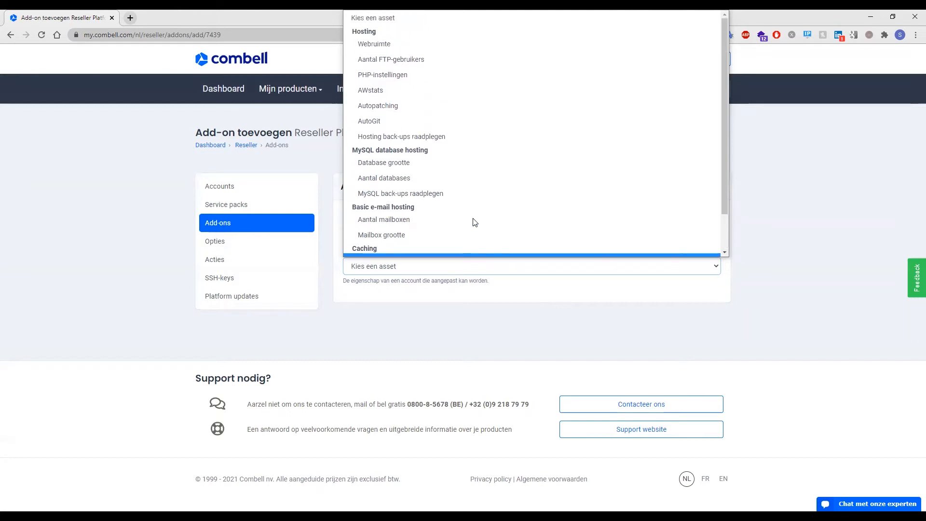
left_click(405, 44)
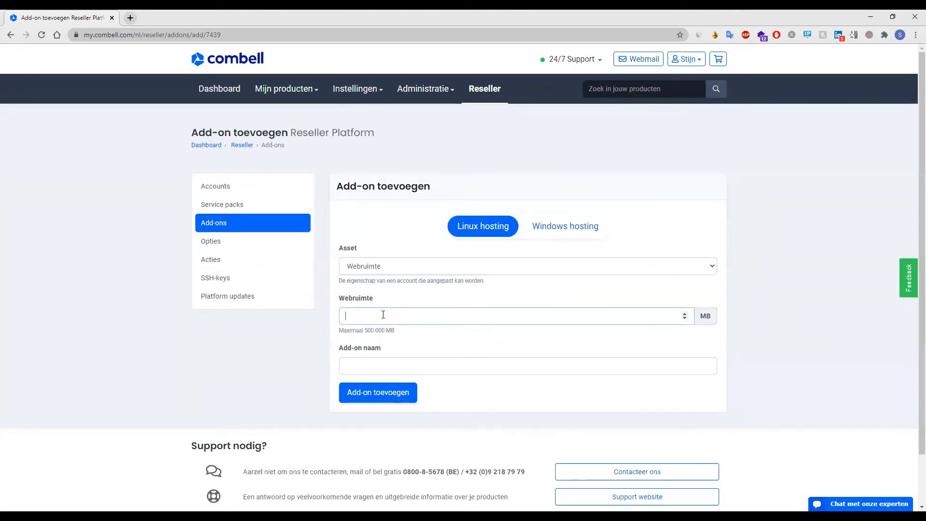
type("10000")
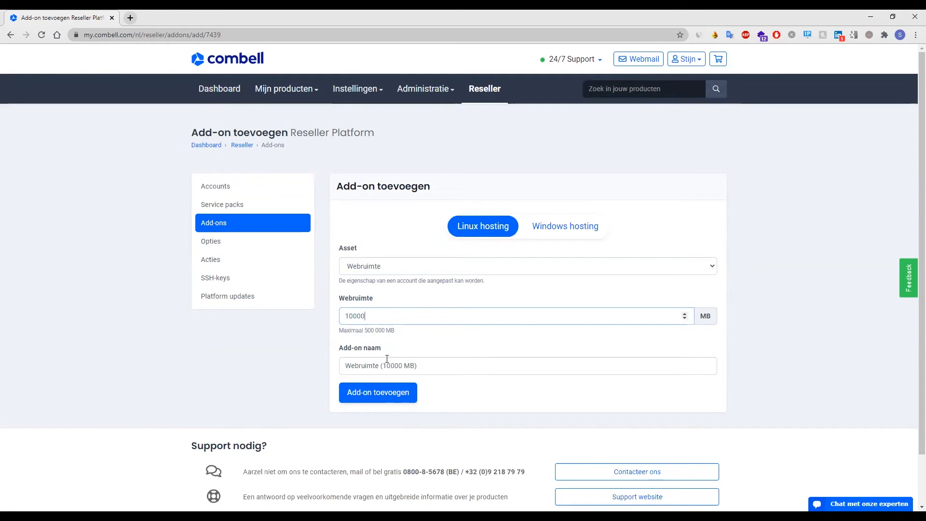
left_click(363, 396)
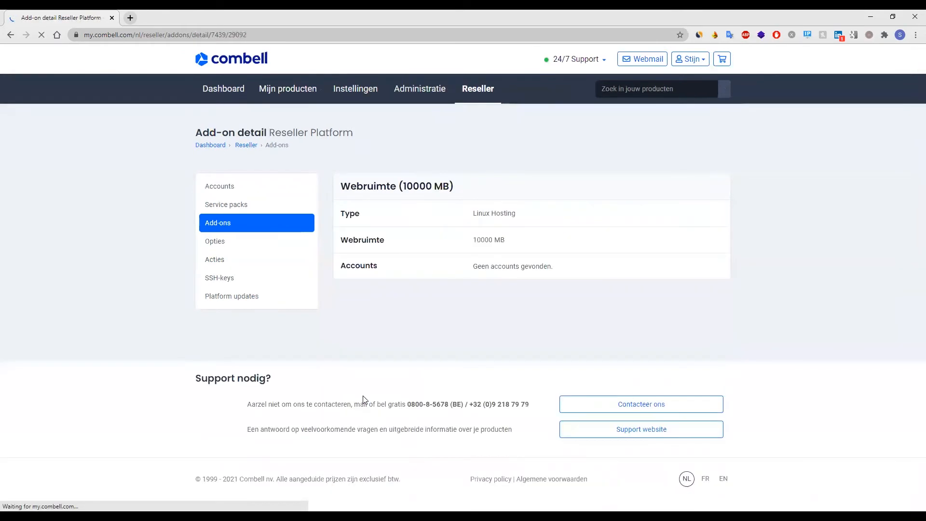
left_click(227, 229)
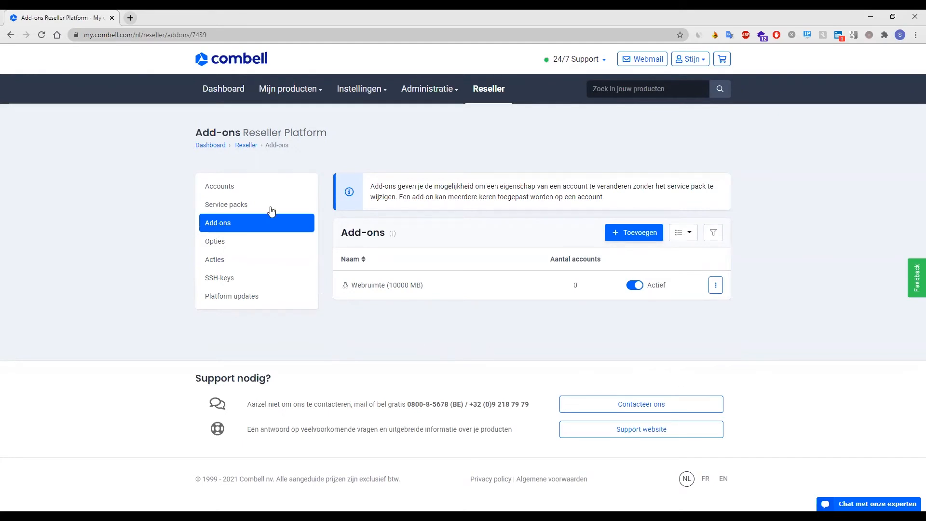
Open Wijzig account for combelltest.com from Accounts and go to its add-on management.
left_click(257, 189)
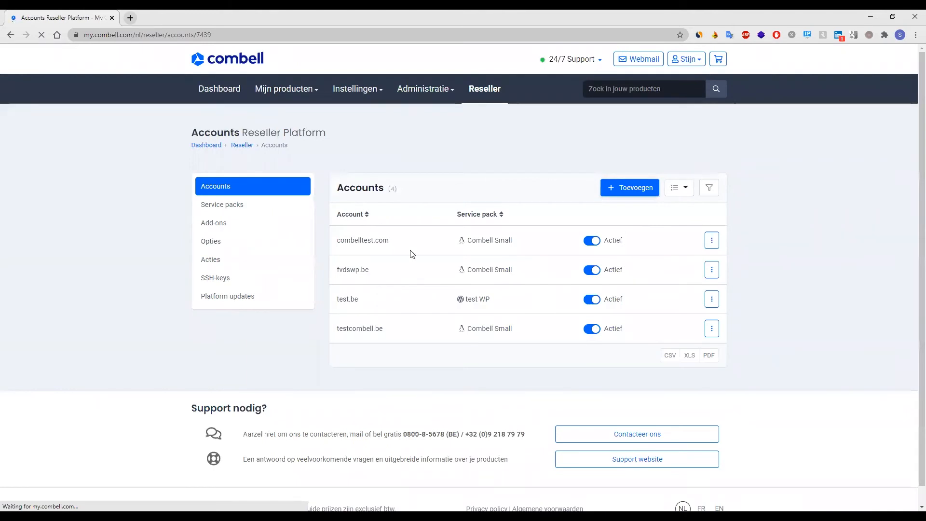
left_click(711, 245)
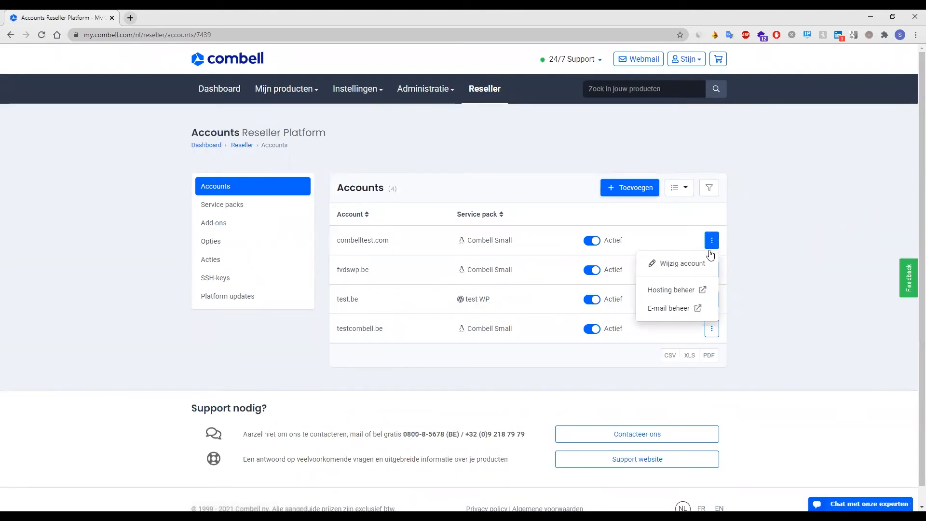
left_click(704, 265)
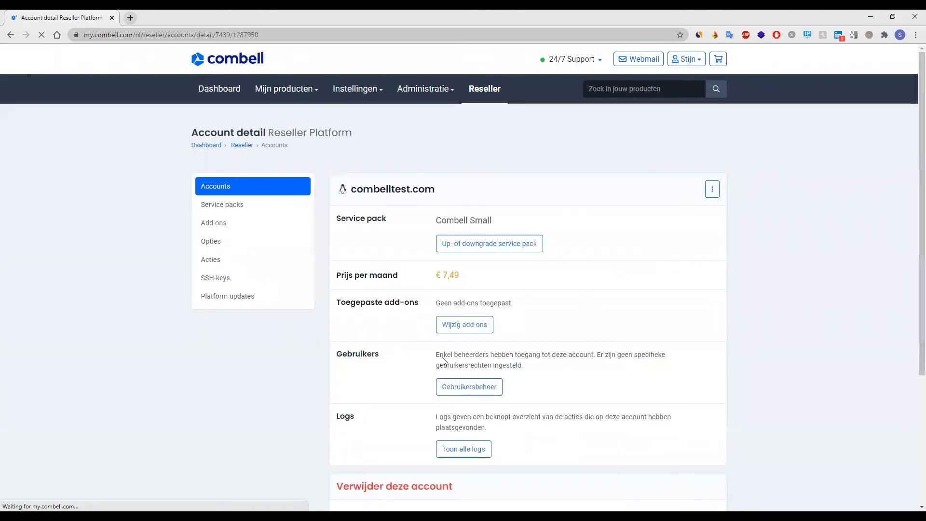
left_click(462, 328)
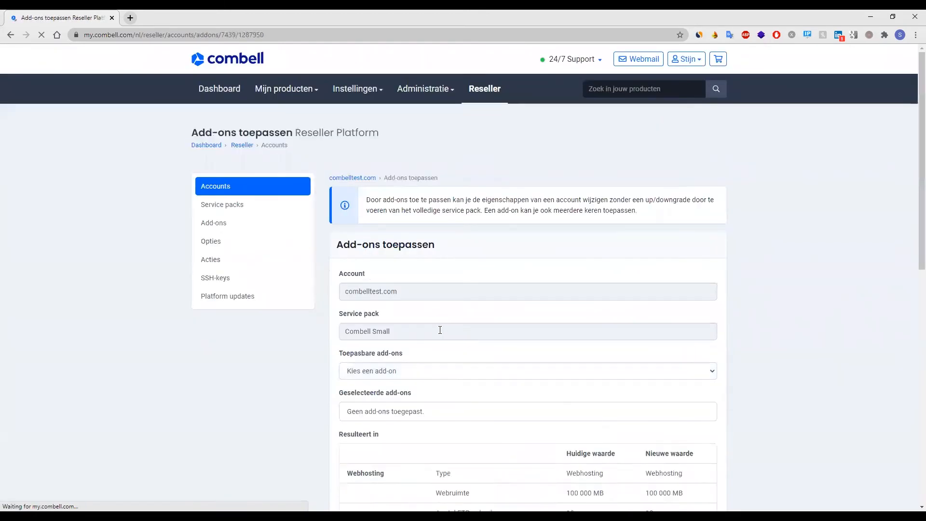
scroll(440, 330, "down", 2)
Add Webruimte (10000 MB) three times to combelltest.com and apply the add-ons.
left_click(397, 277)
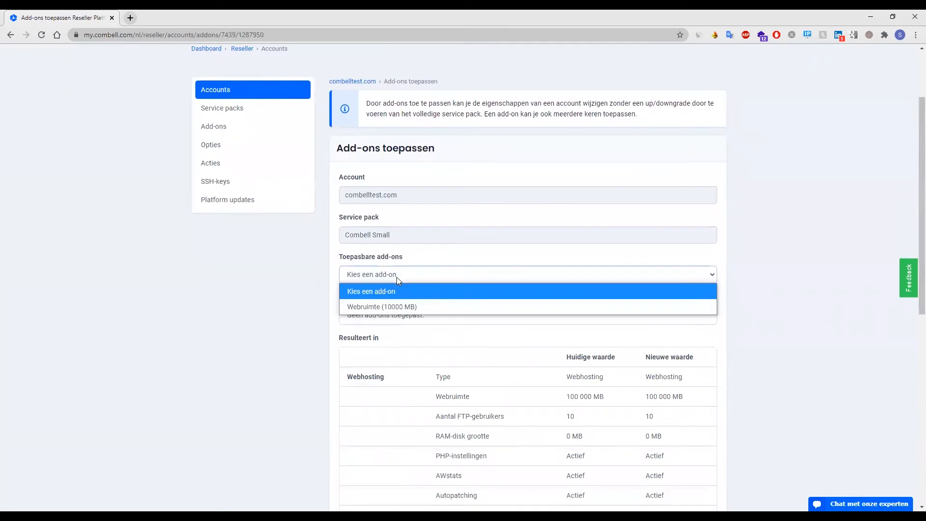
left_click(390, 309)
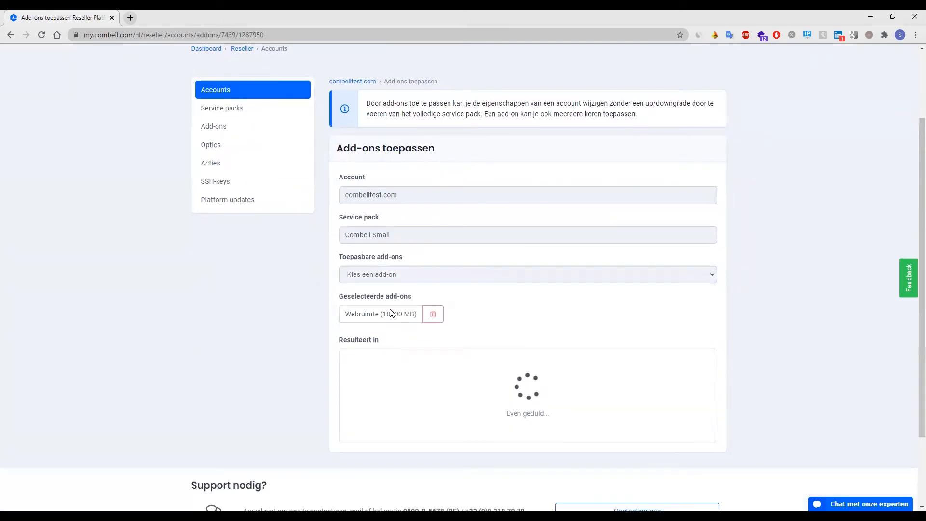
left_click(405, 275)
left_click(395, 304)
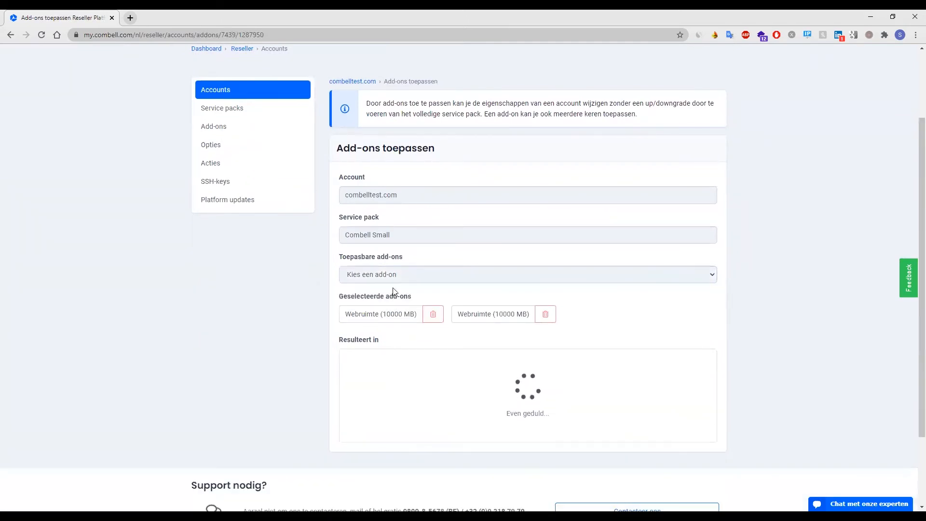
left_click(395, 278)
left_click(384, 306)
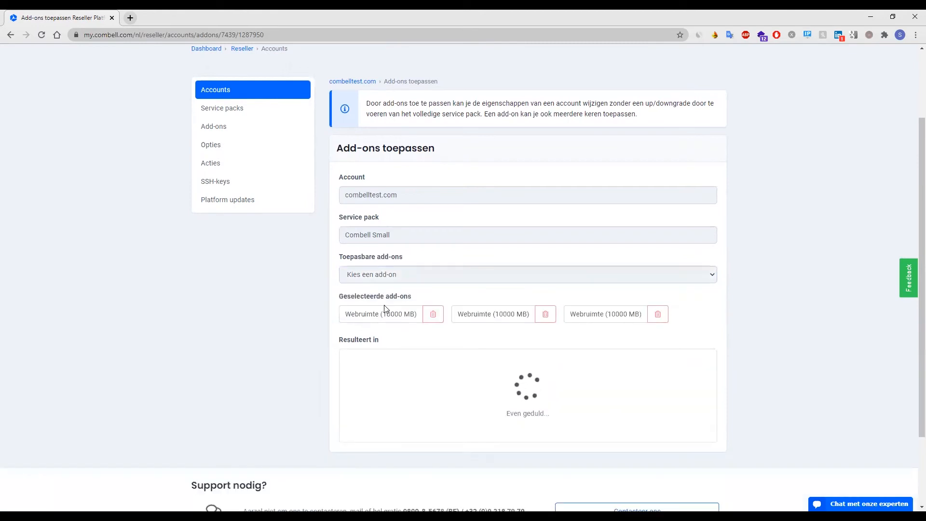
scroll(386, 310, "down", 3)
scroll(386, 309, "down", 1)
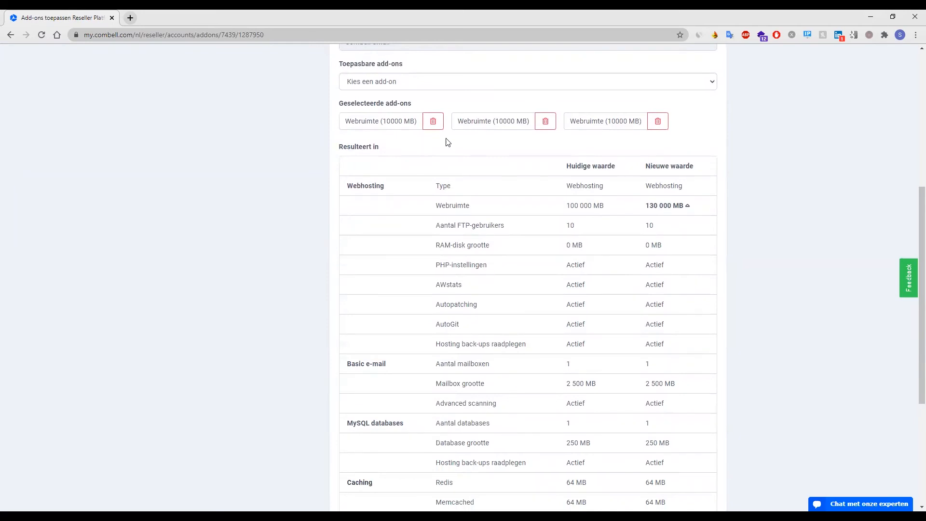
scroll(630, 214, "down", 3)
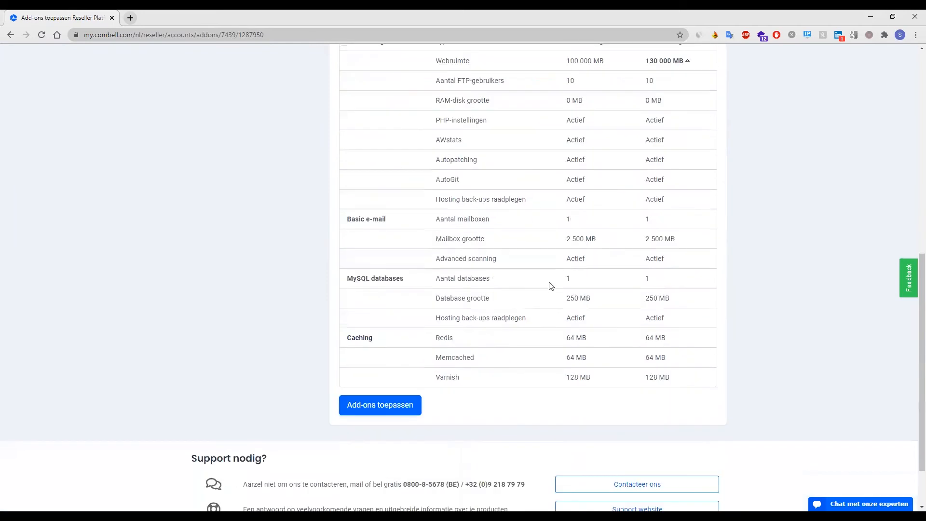
left_click(376, 410)
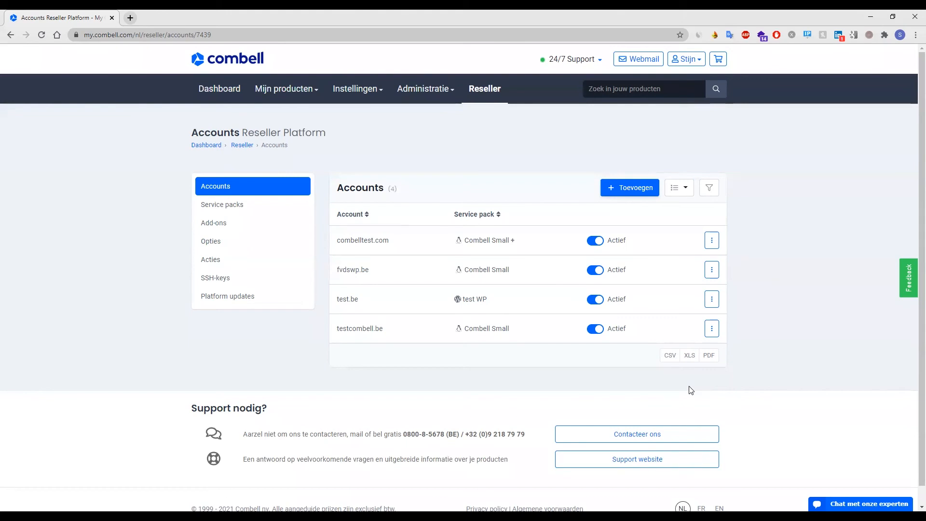
Go to Instellingen > Gebruikers, open the users list and start Gebruiker uitnodigen.
left_click(360, 91)
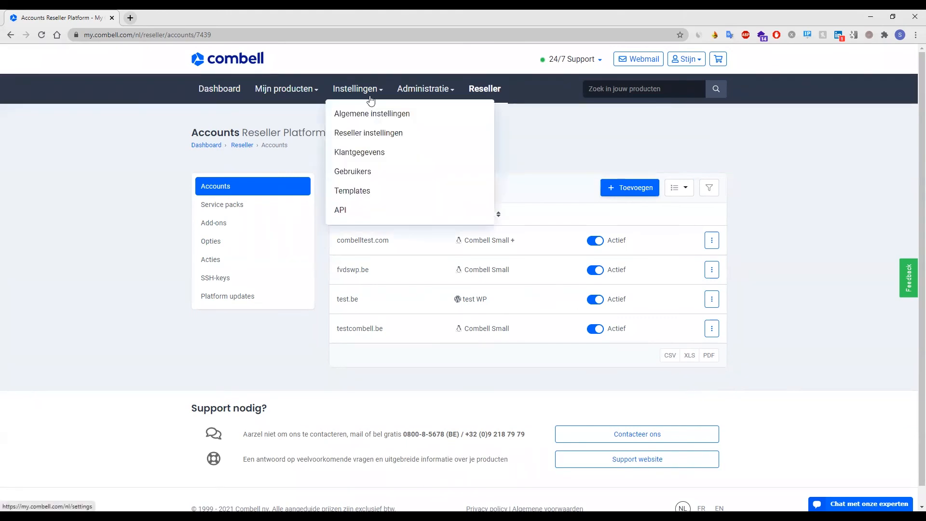
left_click(366, 176)
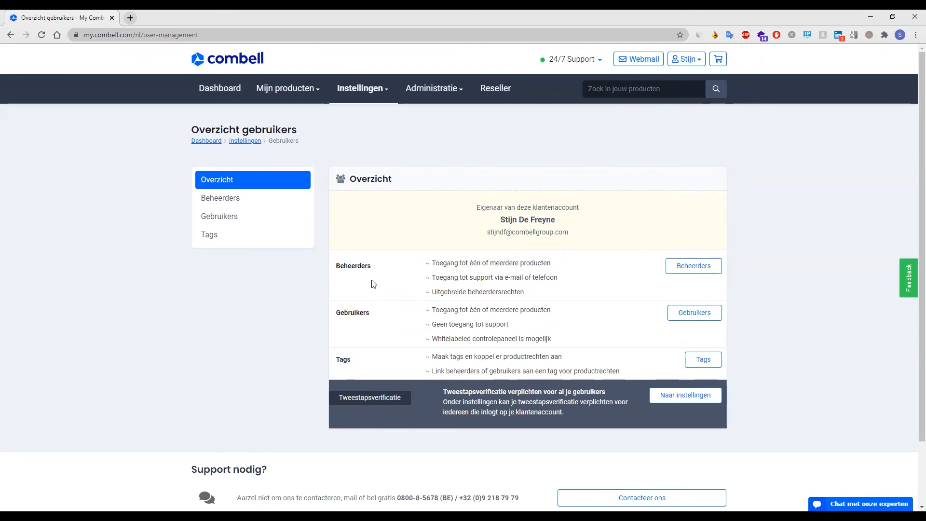
left_click(708, 315)
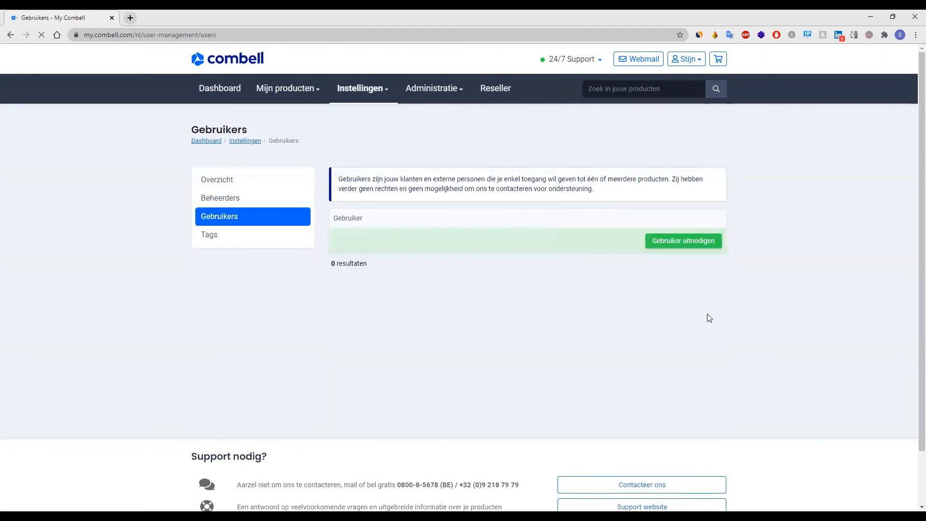
left_click(685, 242)
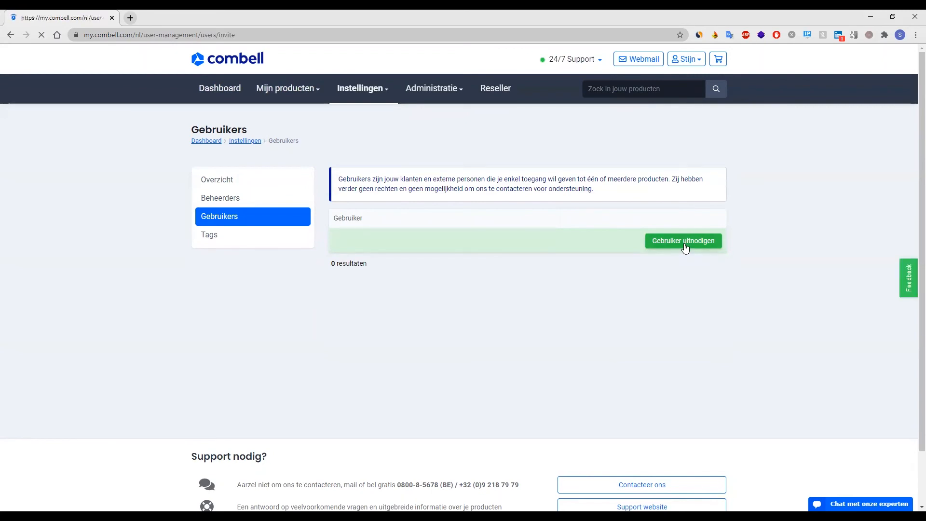
Invite a new user with first name, last name and e-mail on my.webhosting.be, then open their rights.
left_click(450, 208)
type("Test")
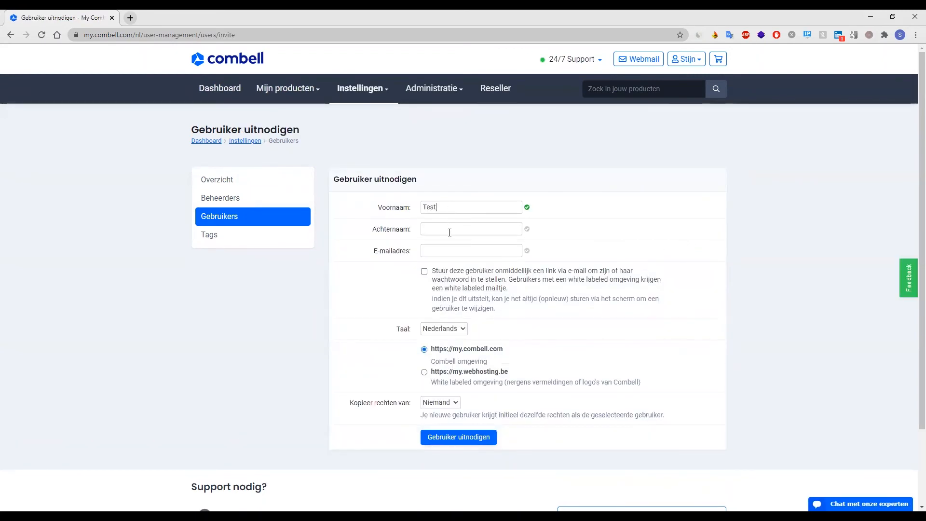
left_click(449, 233)
type("Combell")
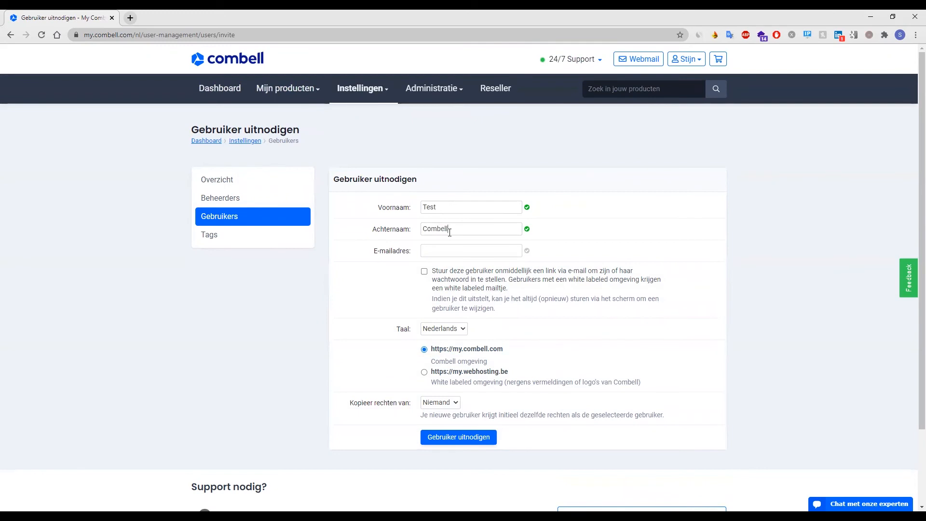
key("Tab")
left_click(476, 373)
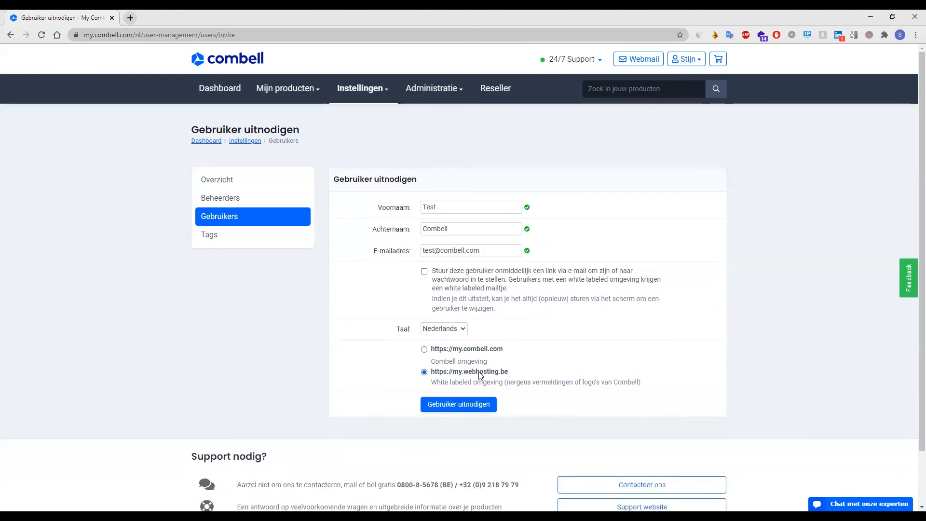
left_click(462, 410)
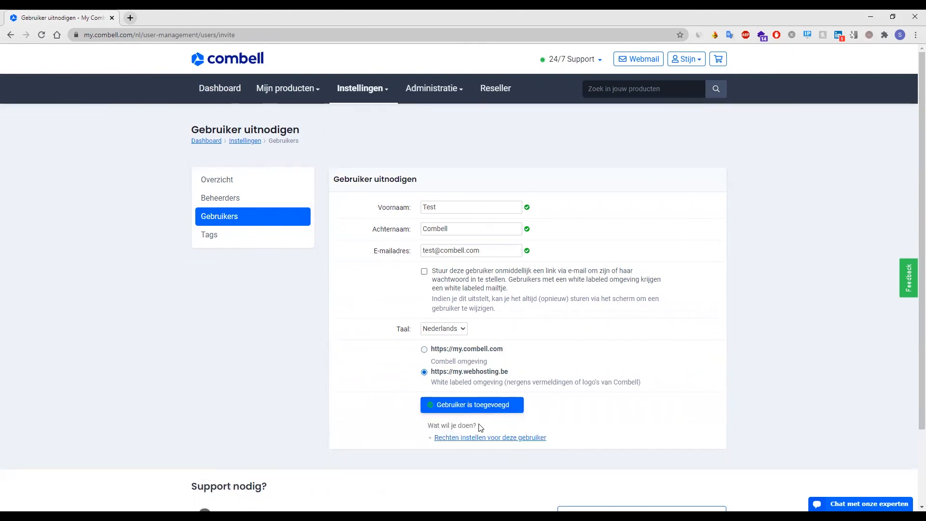
left_click(481, 442)
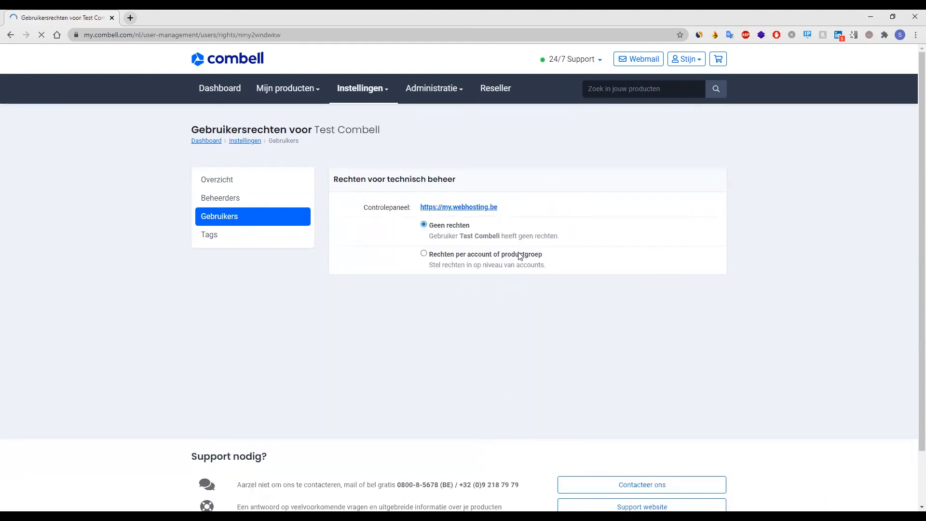
Switch to per-account rights and grant e-mail hosting on hosting3.be, combelltest.be and hosting2.be.
left_click(484, 256)
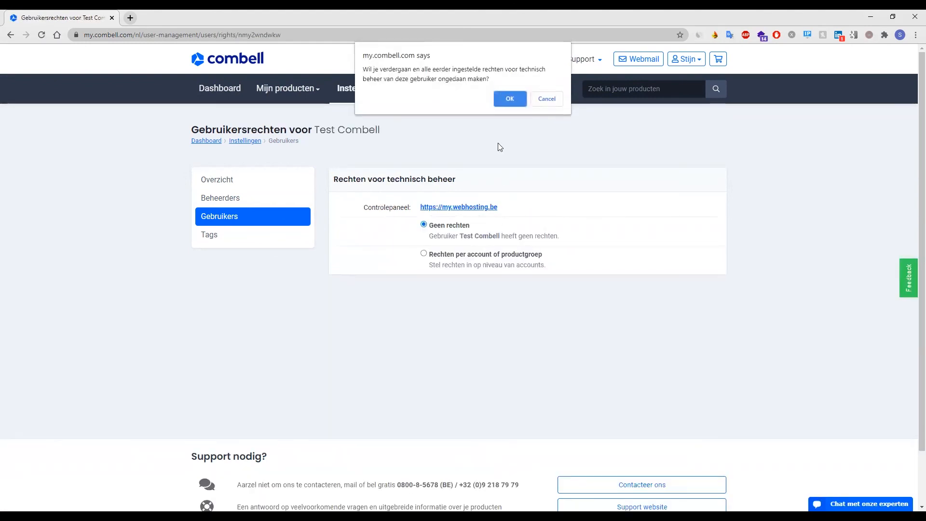
left_click(510, 100)
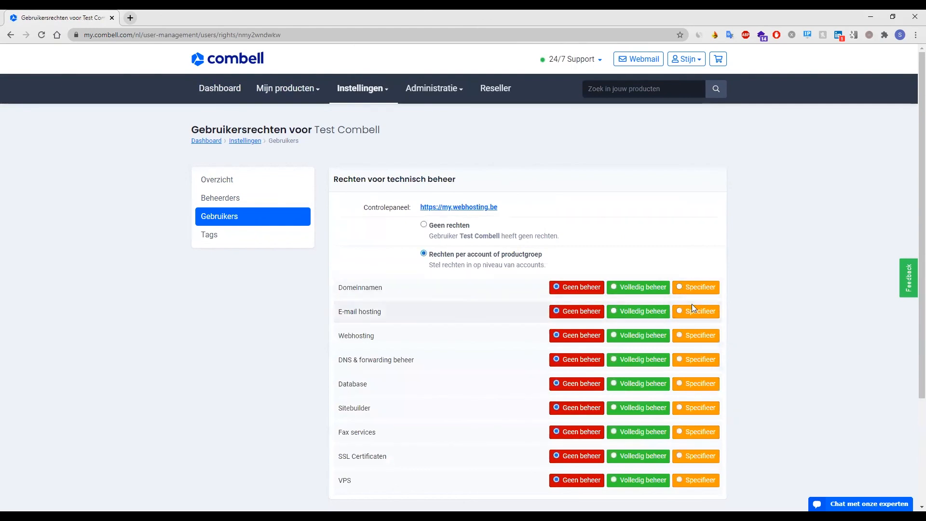
left_click(694, 316)
scroll(507, 333, "down", 1)
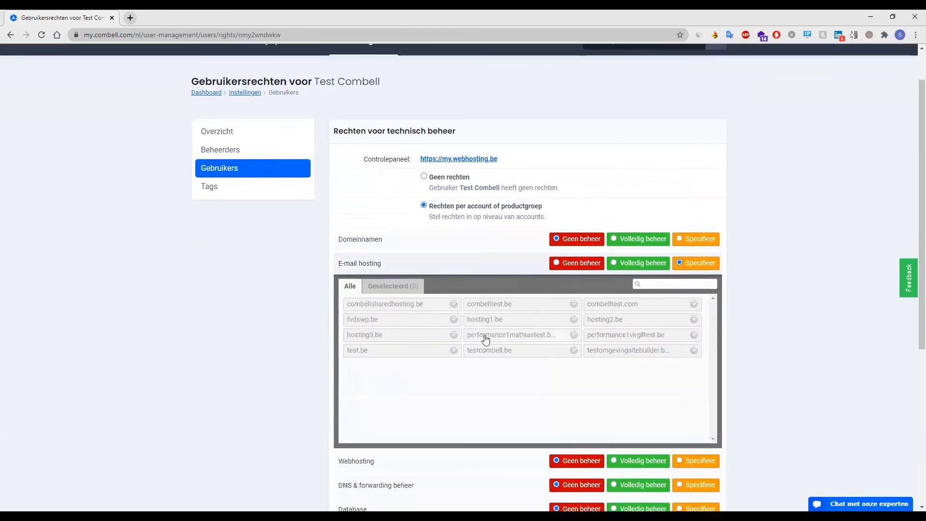
left_click(415, 335)
left_click(509, 305)
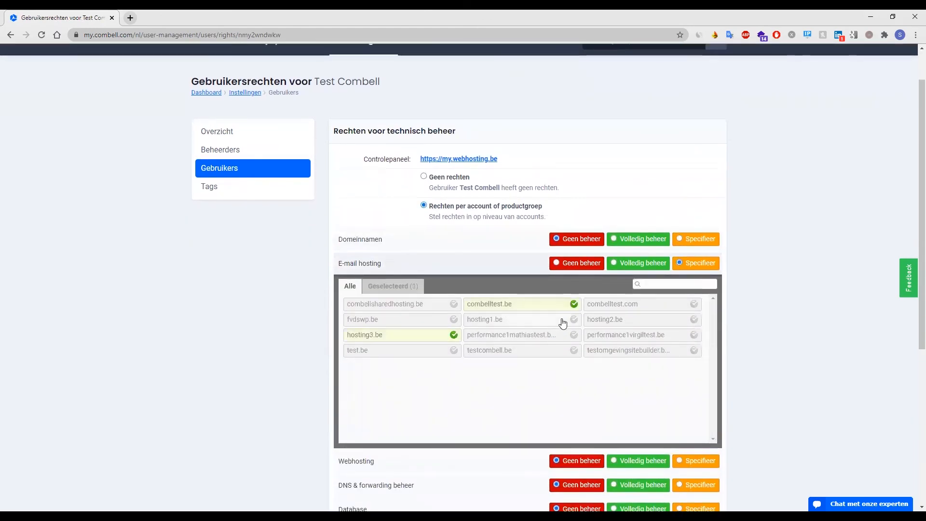
left_click(610, 321)
scroll(490, 397, "down", 1)
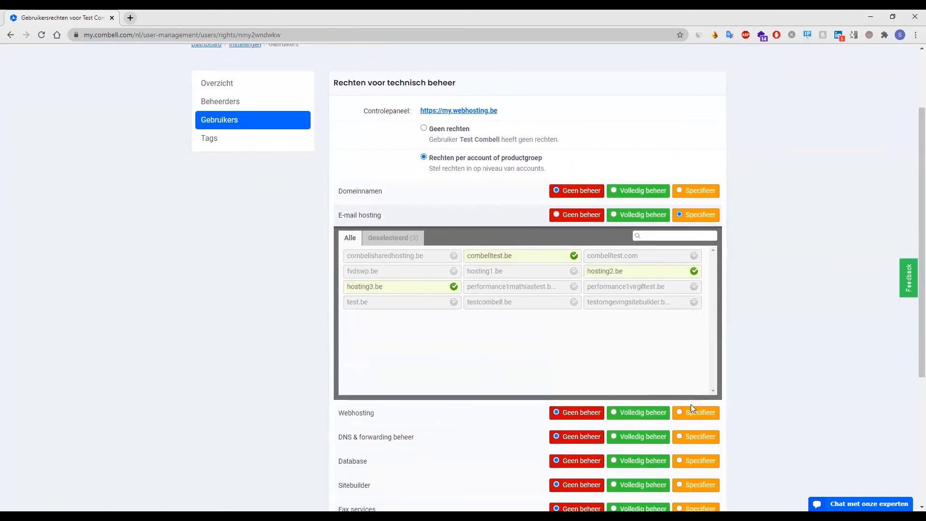
Grant webhosting on combellsharedhosting.be, hosting1.be and hosting2.be, then return to Gebruikers.
left_click(693, 414)
left_click(432, 456)
left_click(546, 470)
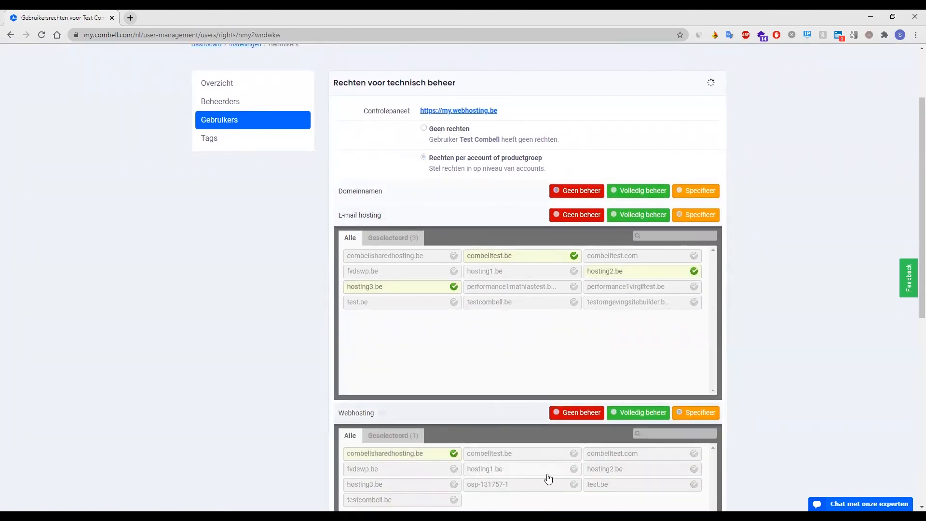
left_click(613, 478)
scroll(612, 474, "down", 4)
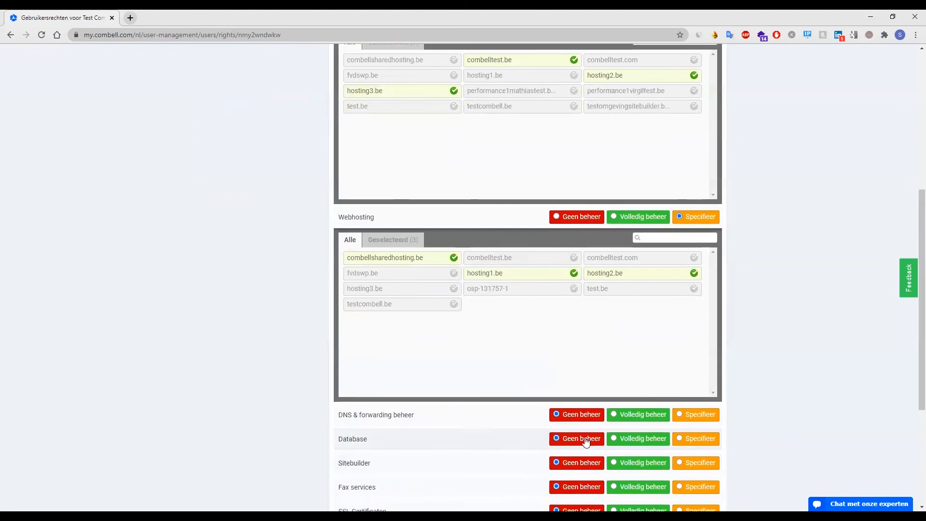
scroll(422, 361, "down", 2)
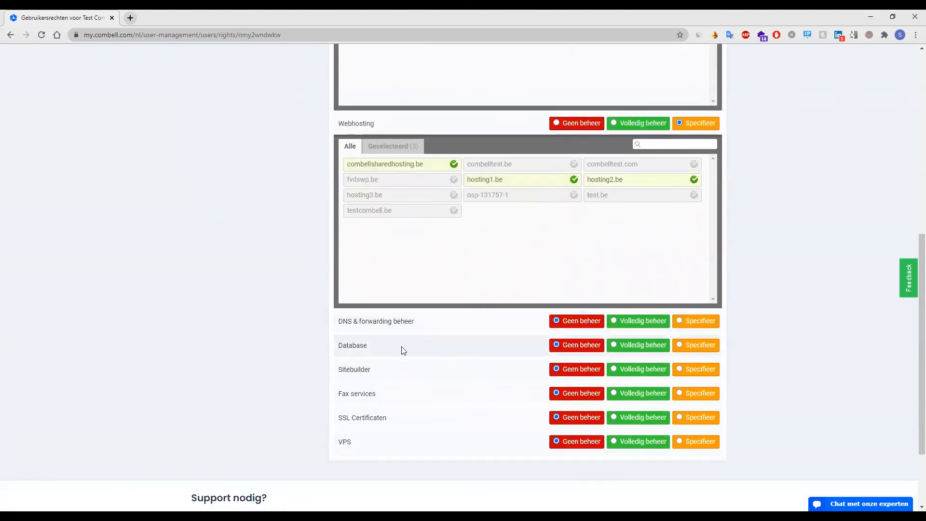
scroll(403, 392, "up", 8)
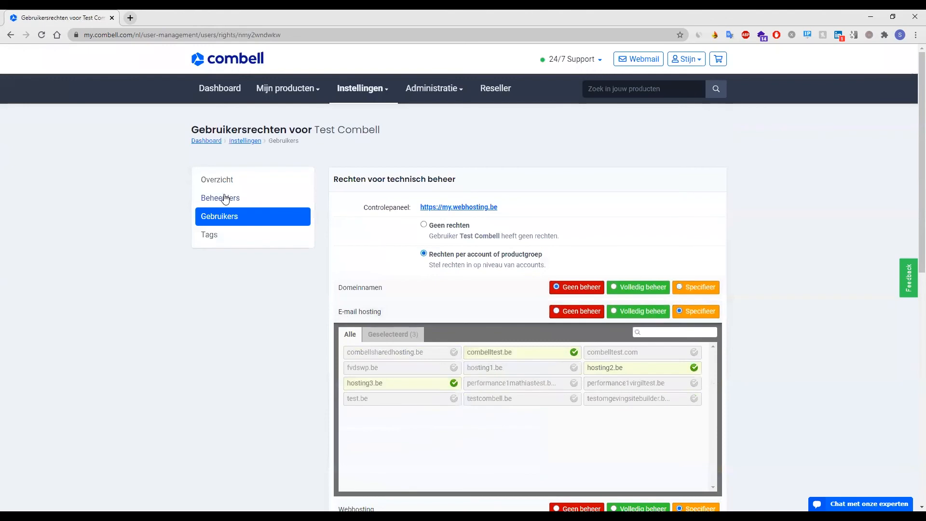
left_click(217, 220)
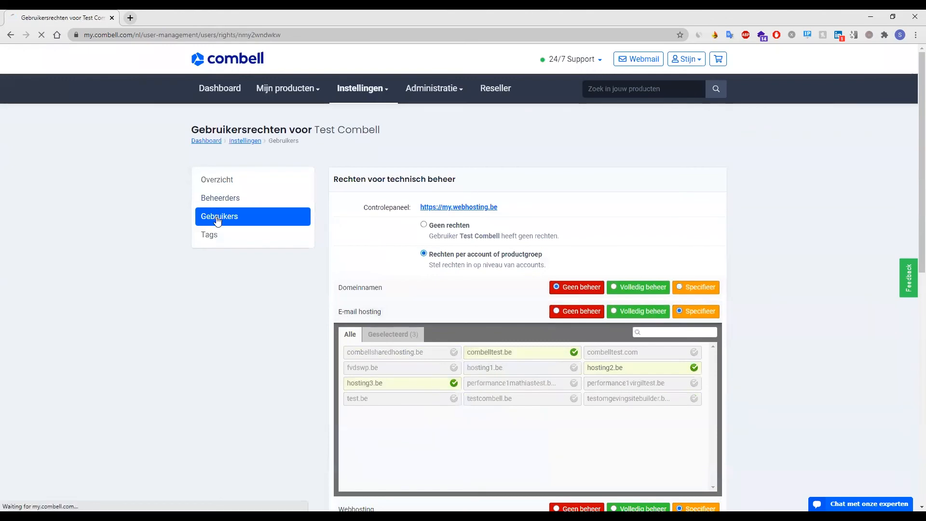